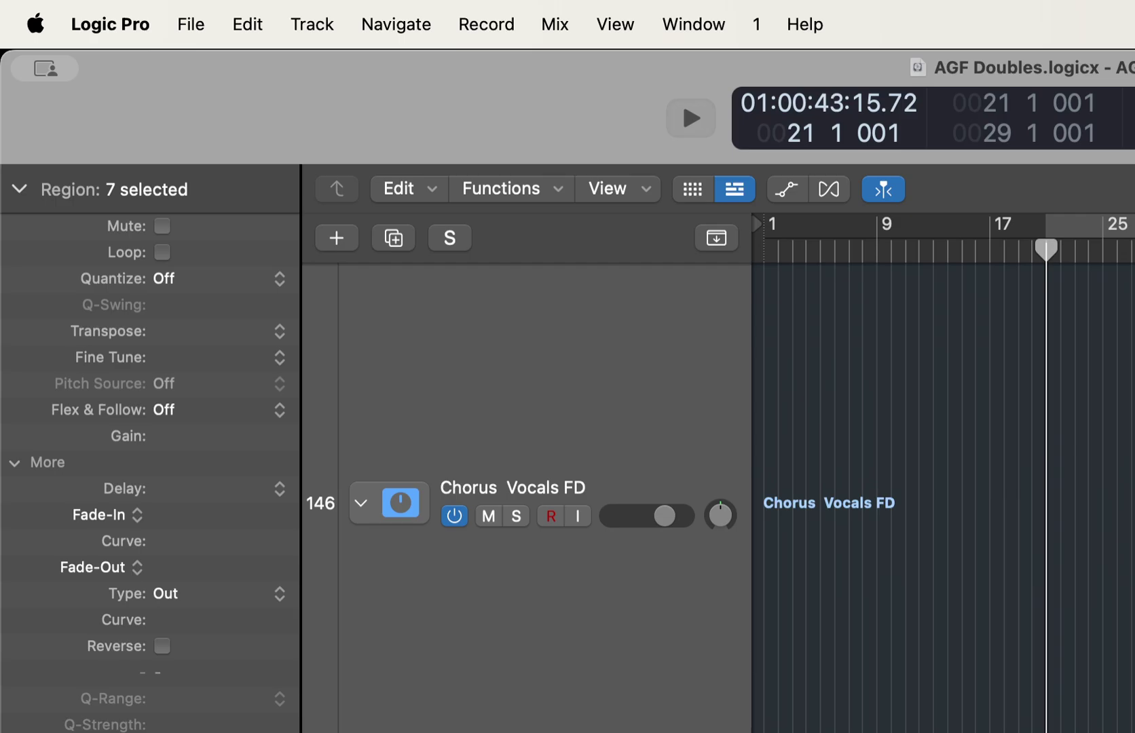
Play back the chorus section with all vocals from bar 21 and stop playback.
key("space")
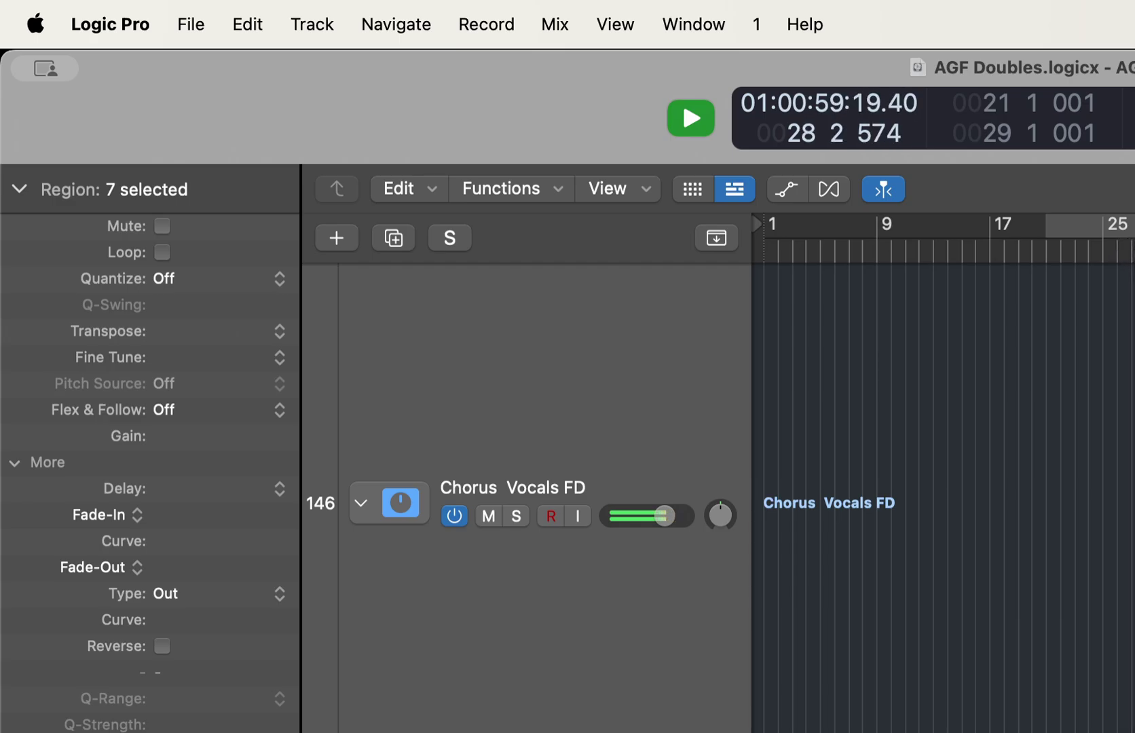
left_click(682, 101)
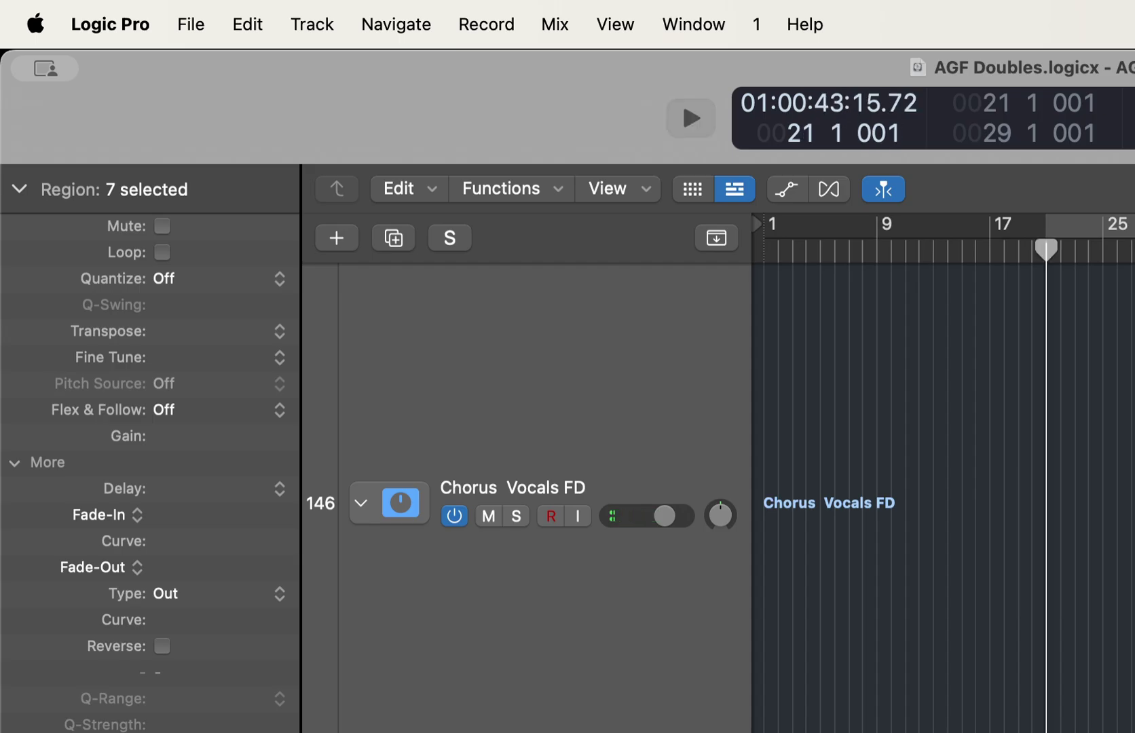
Select the Chorus track's regions within bars 21 to 29, audition them briefly in solo, and turn solo off.
key("Down")
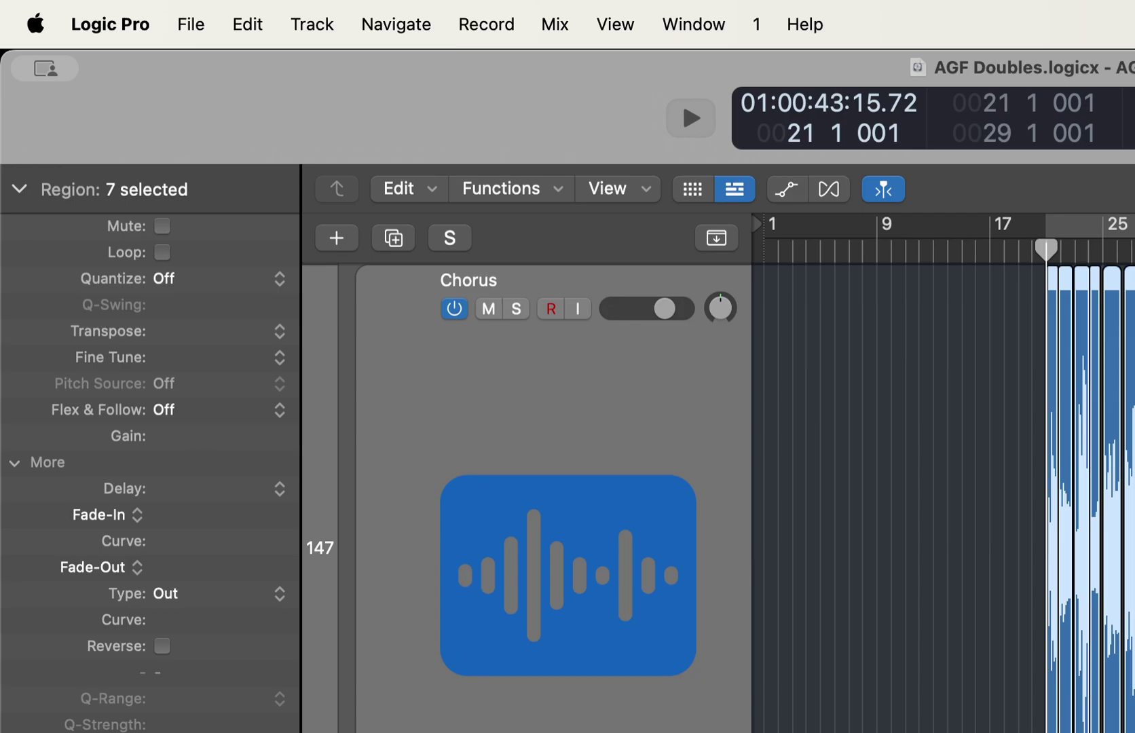
key("shift+period")
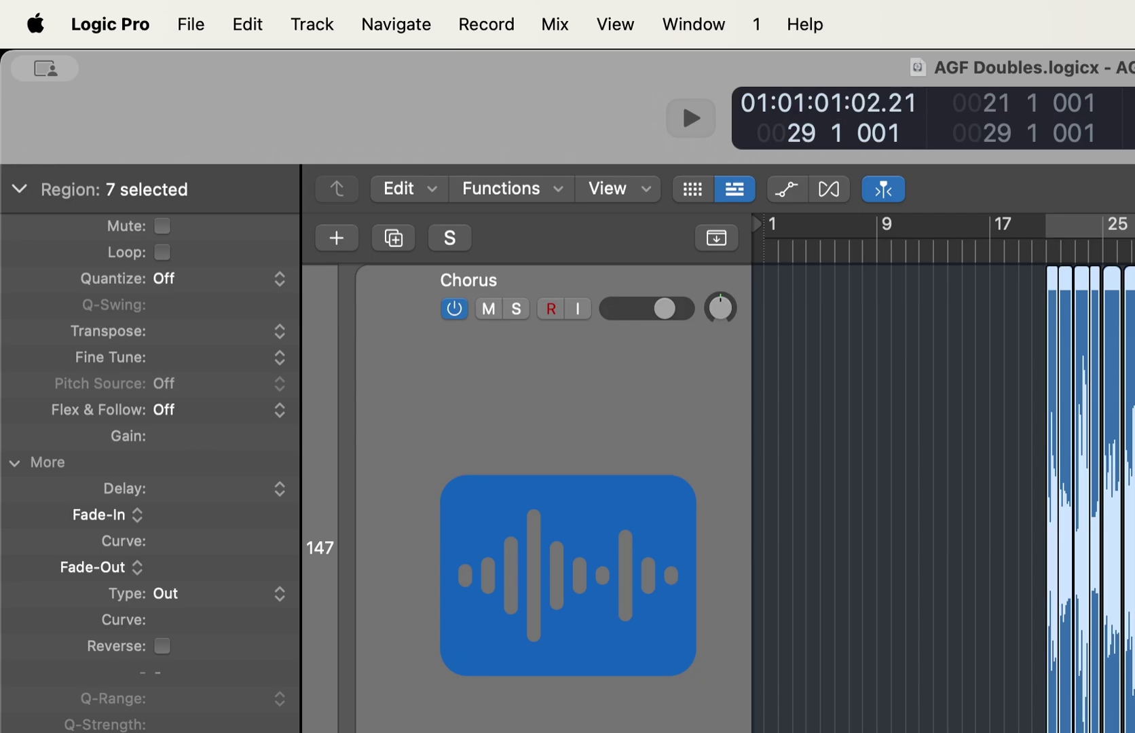
key("shift+comma")
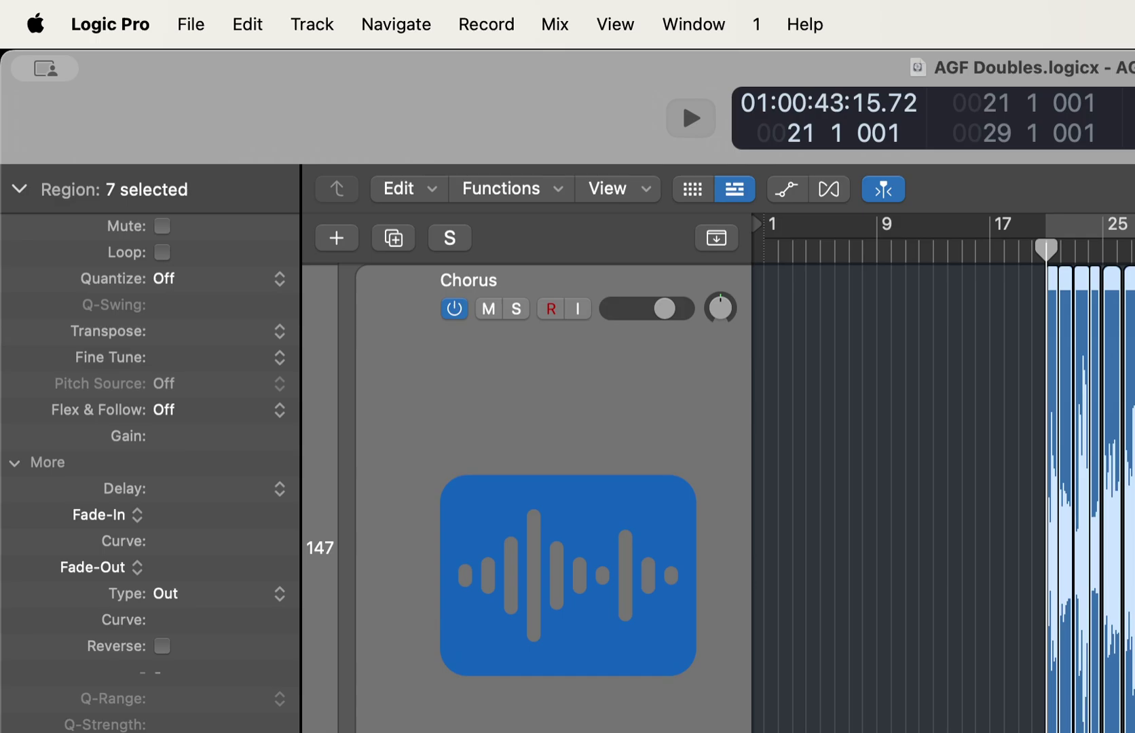
key("super+shift+a")
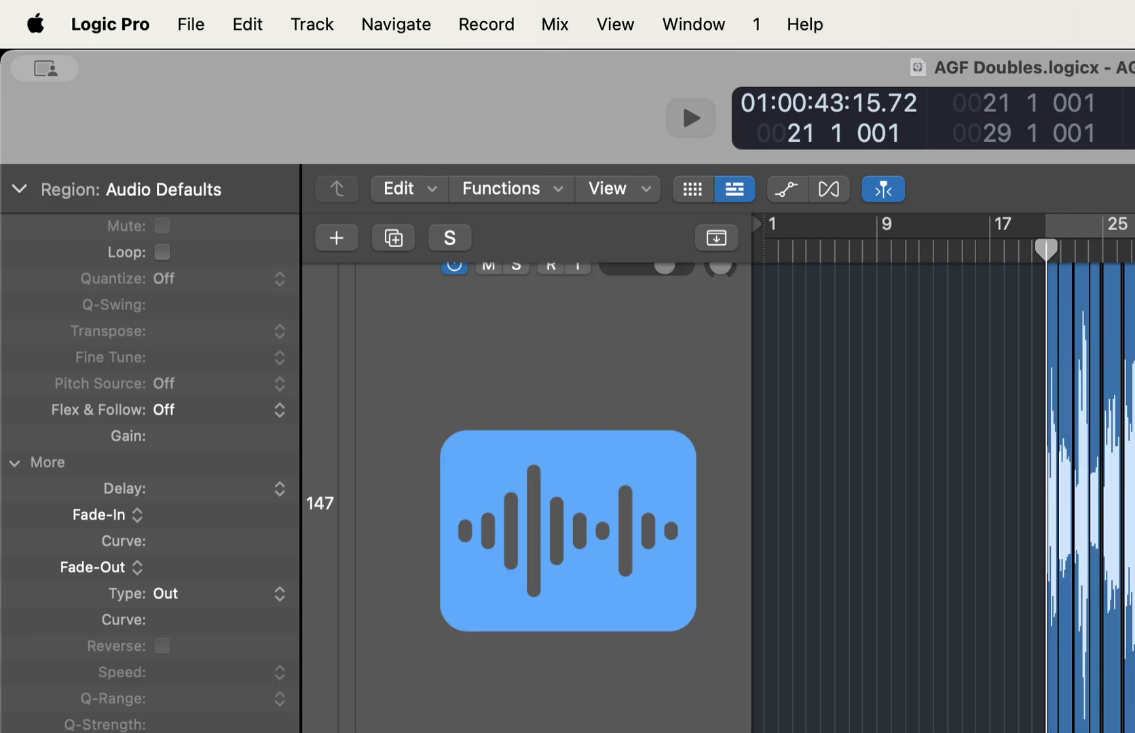
key("shift+l")
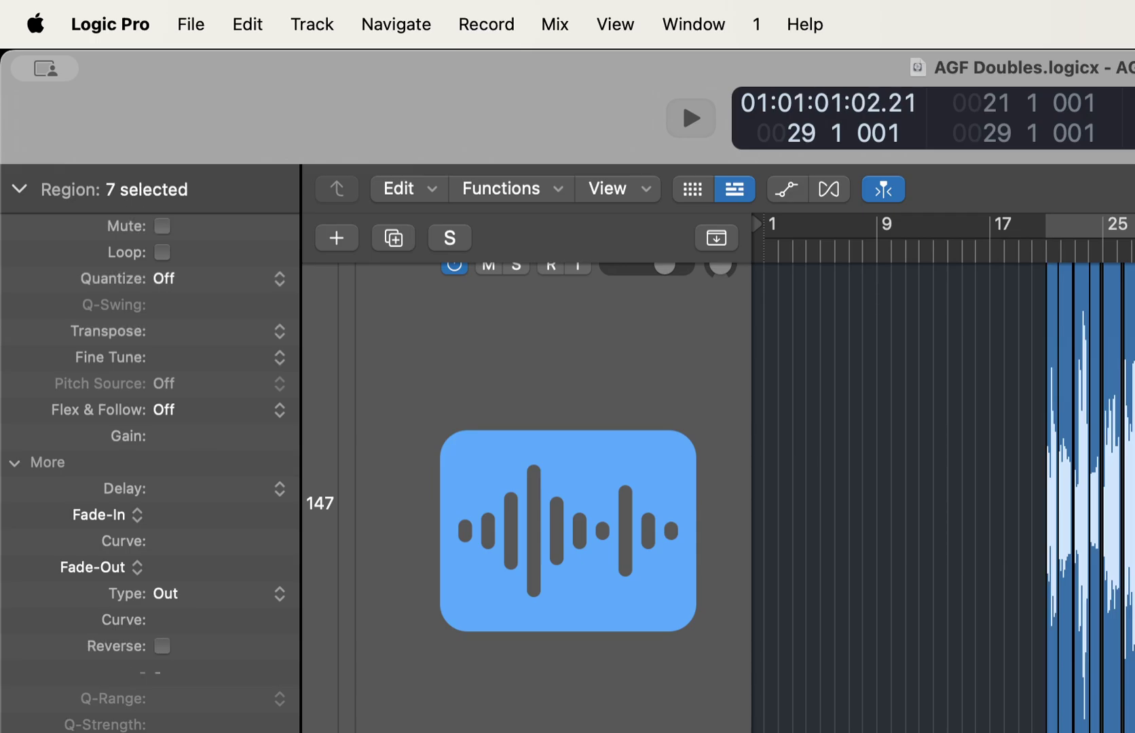
key("ctrl+s")
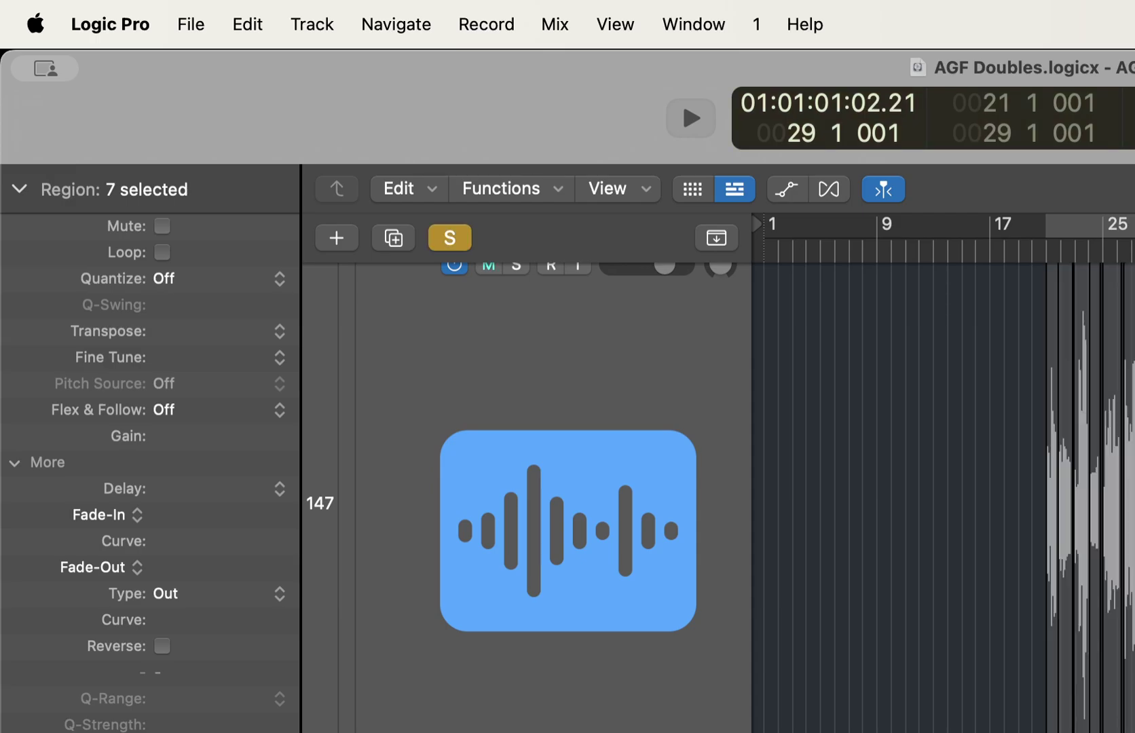
key("space")
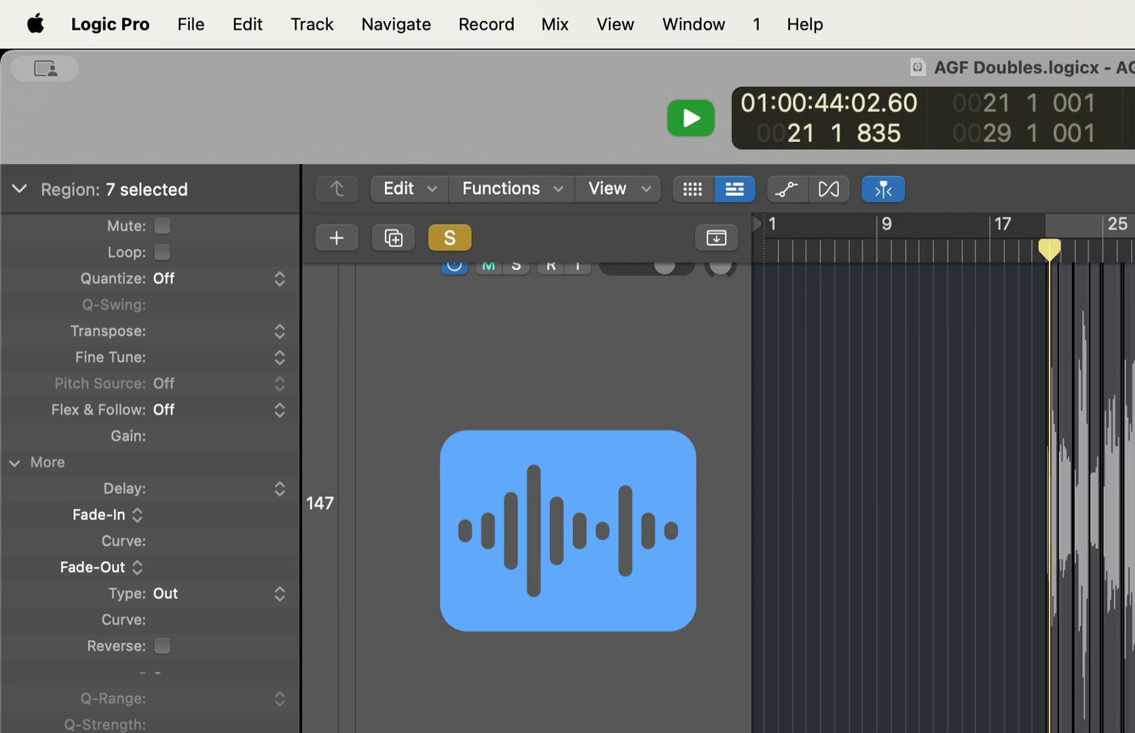
key("space")
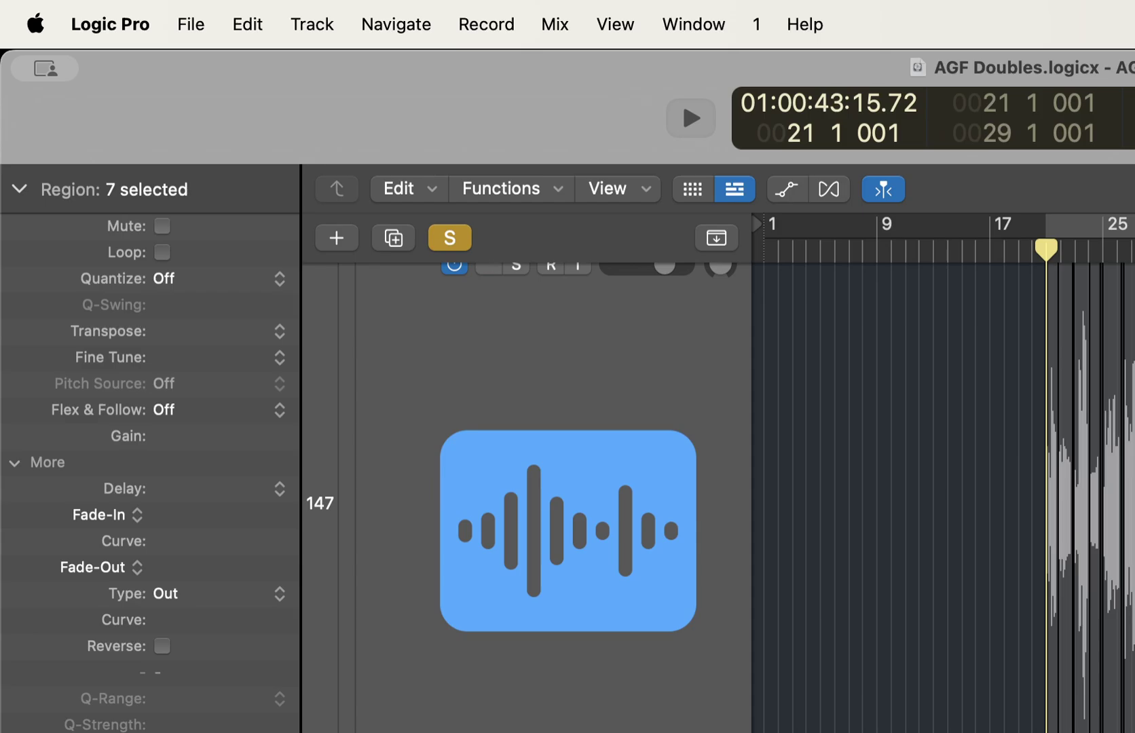
key("ctrl+s")
Select the Chorus Double 1 track's regions within the cycle range, audition them briefly in solo, and turn solo off.
key("Down")
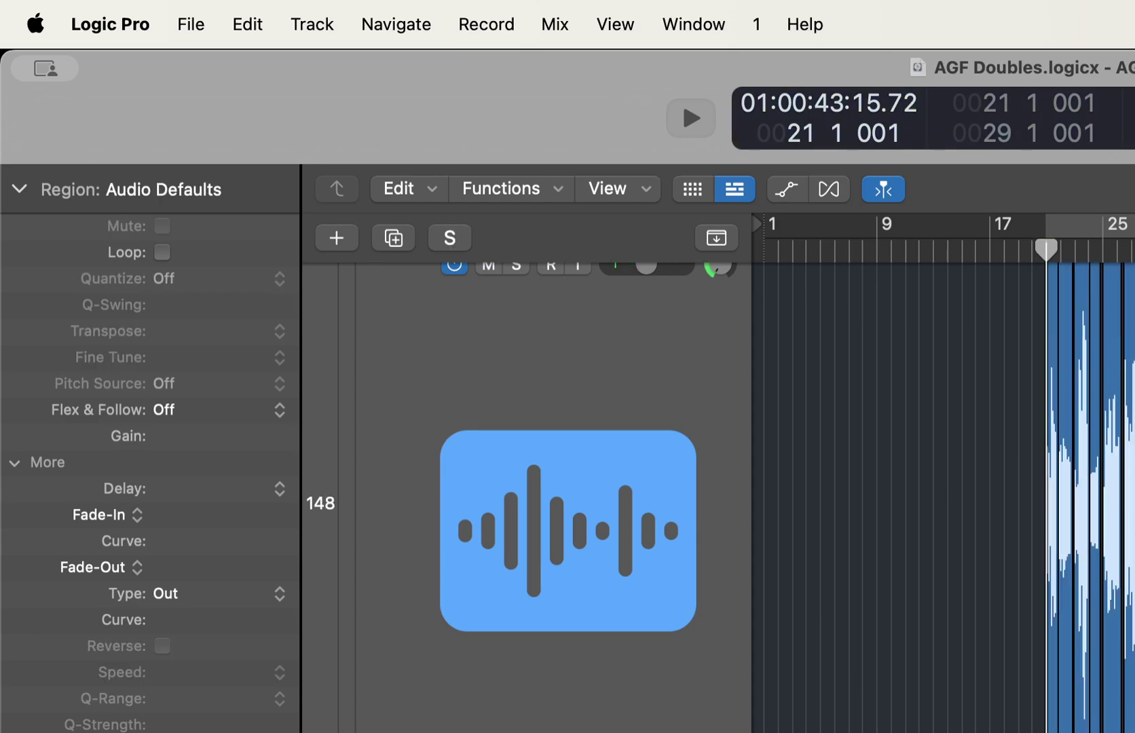
key("shift+period")
key("super+a")
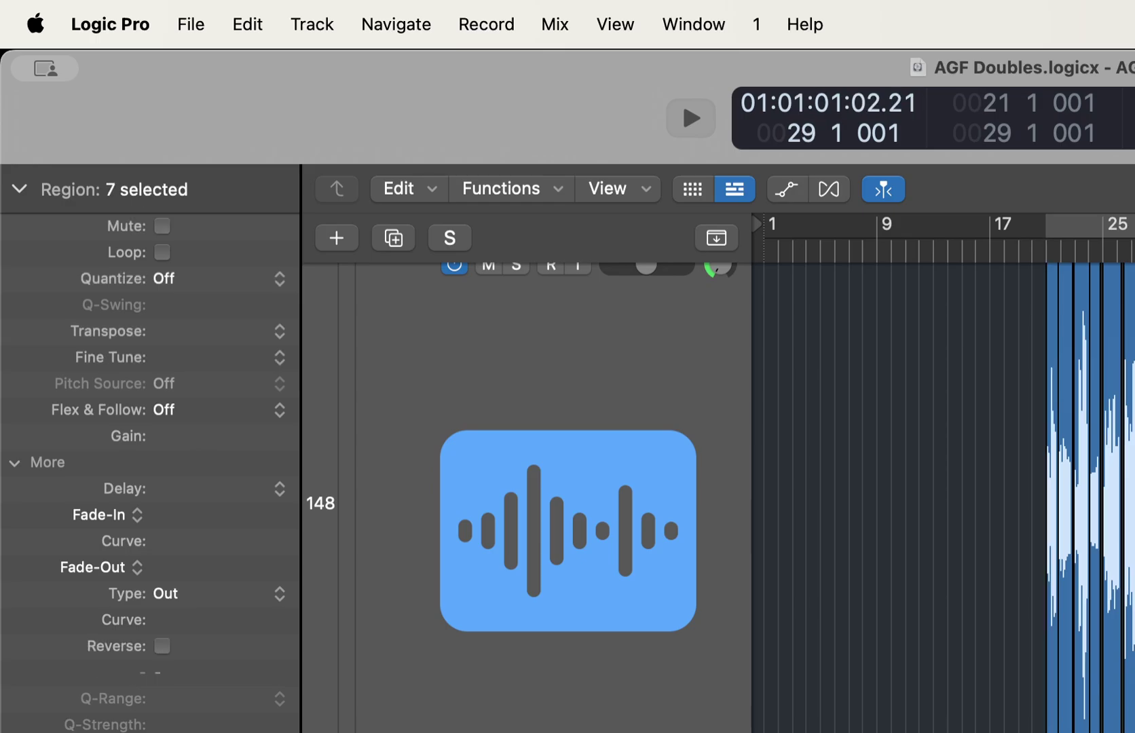
key("ctrl+s")
key("space")
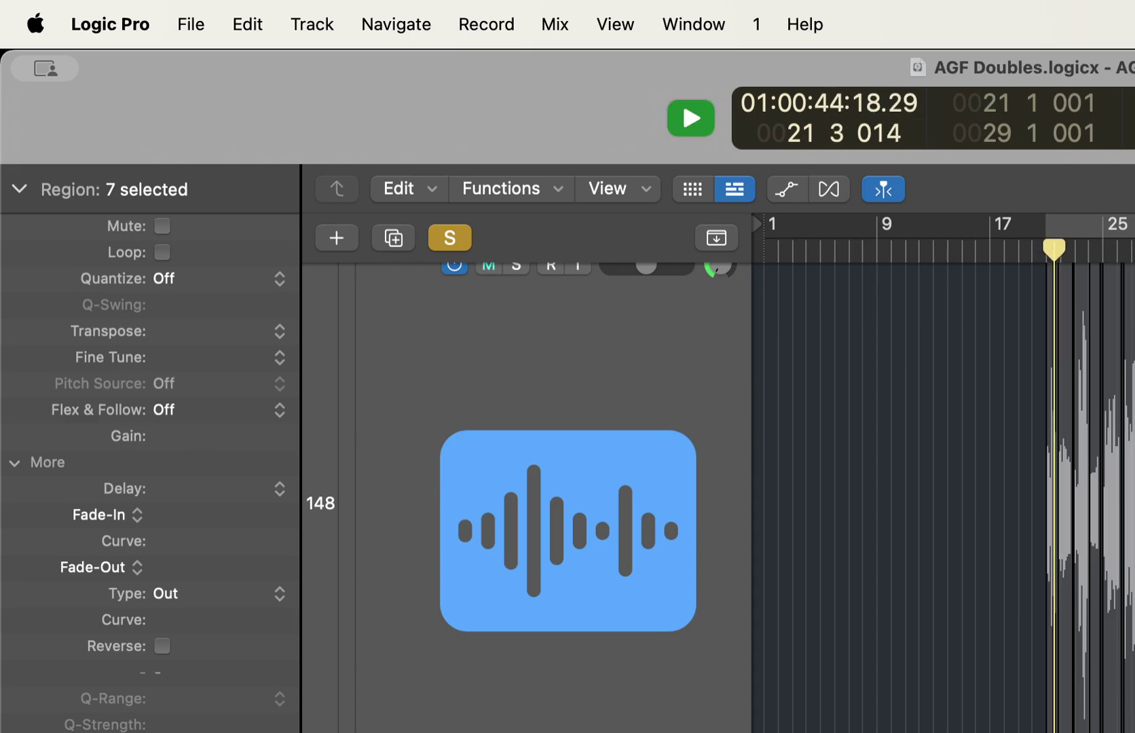
left_click(683, 102)
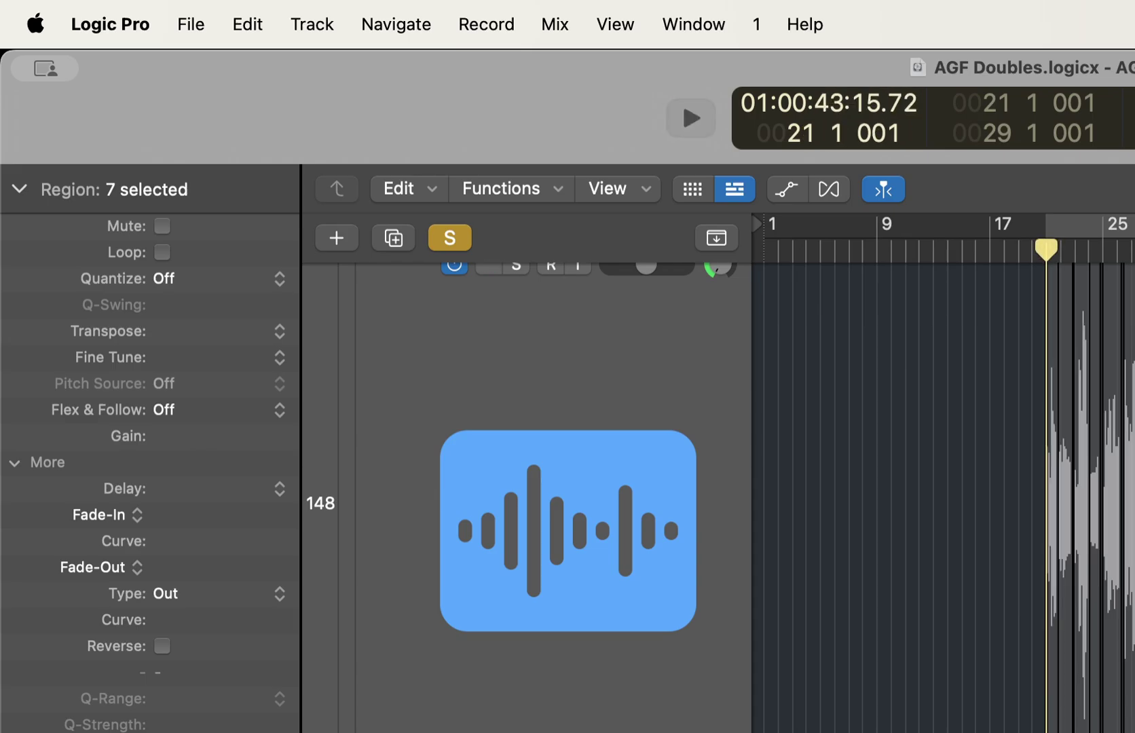
key("ctrl+s")
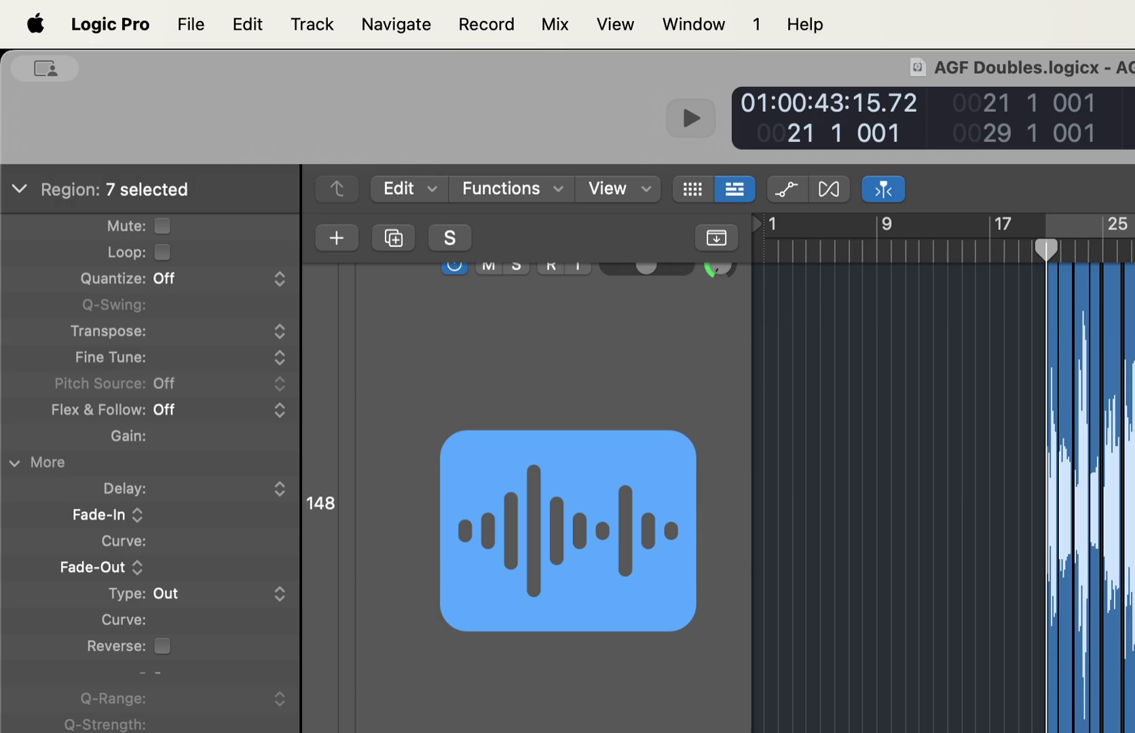
Play the chorus from bar 21 with solo off, stop, and bring the Chorus Double 1 track header into view.
key("space")
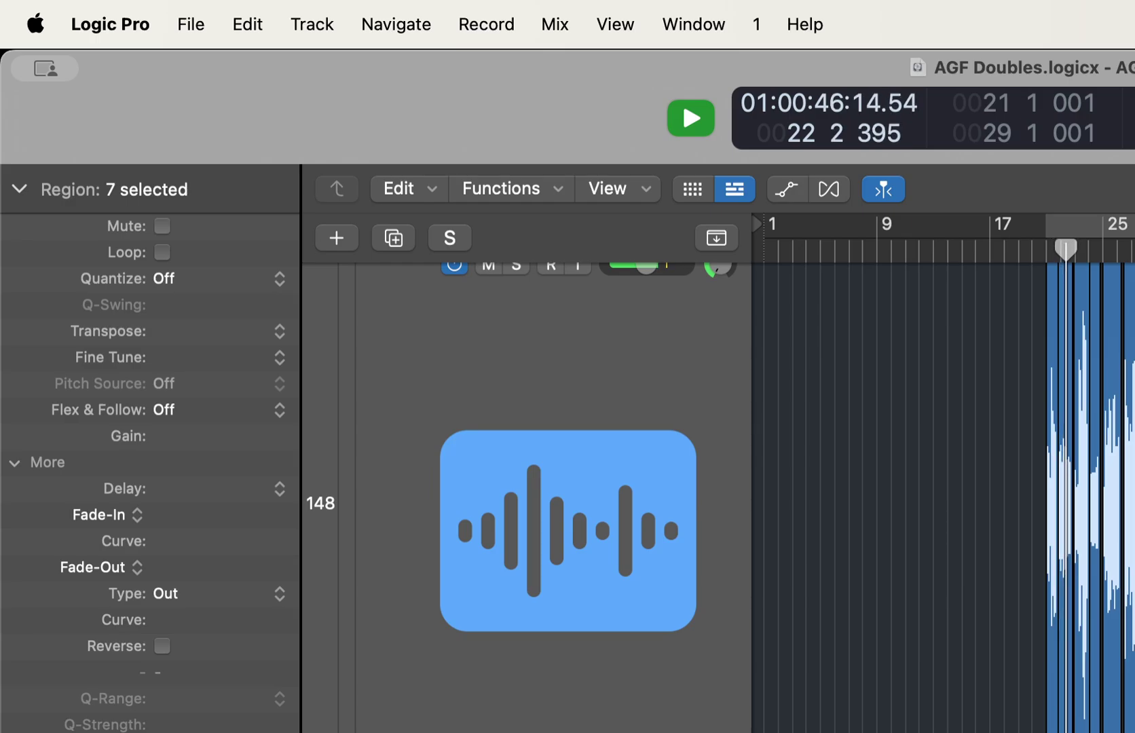
key("space")
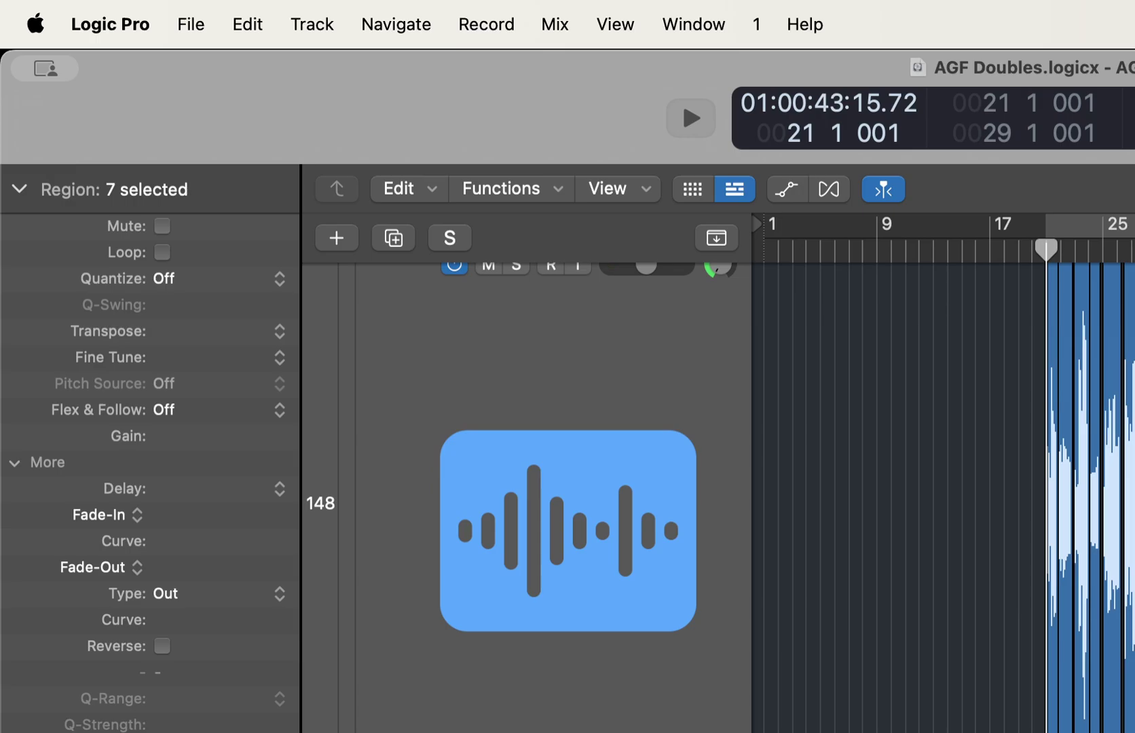
scroll(554, 496, "up", 1)
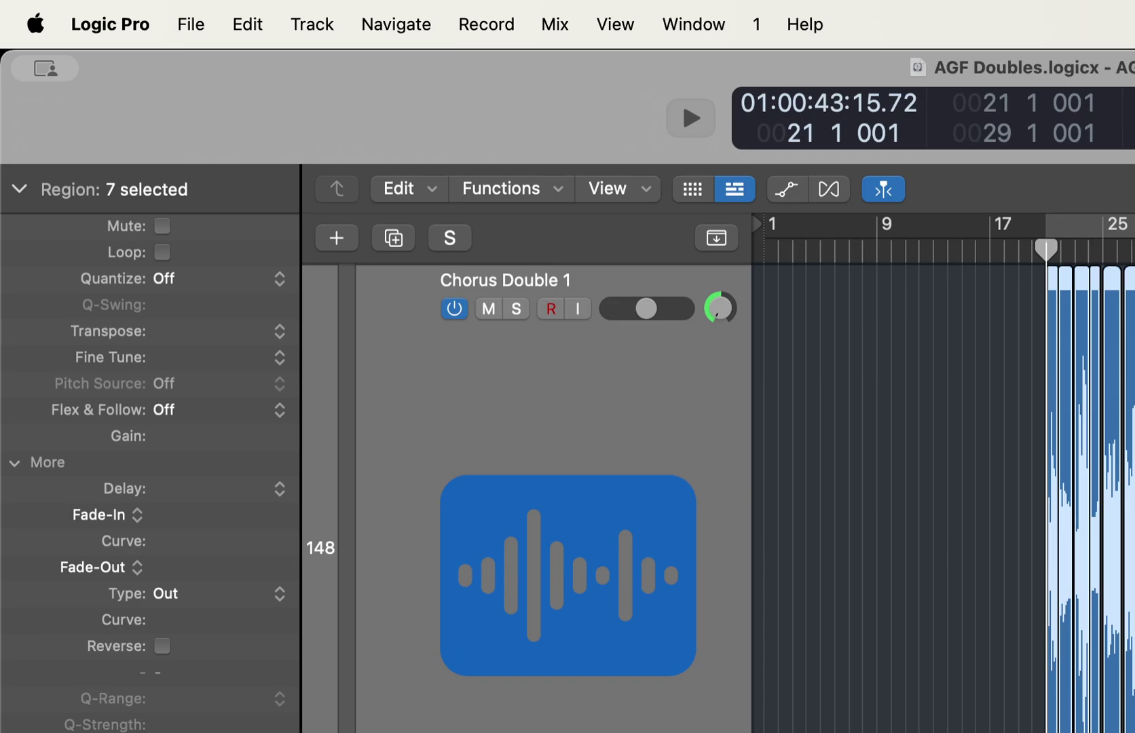
Insert the Vocal Transformer plug-in on the Chorus Double 1 channel in the Mixer and close its window.
key("super+2")
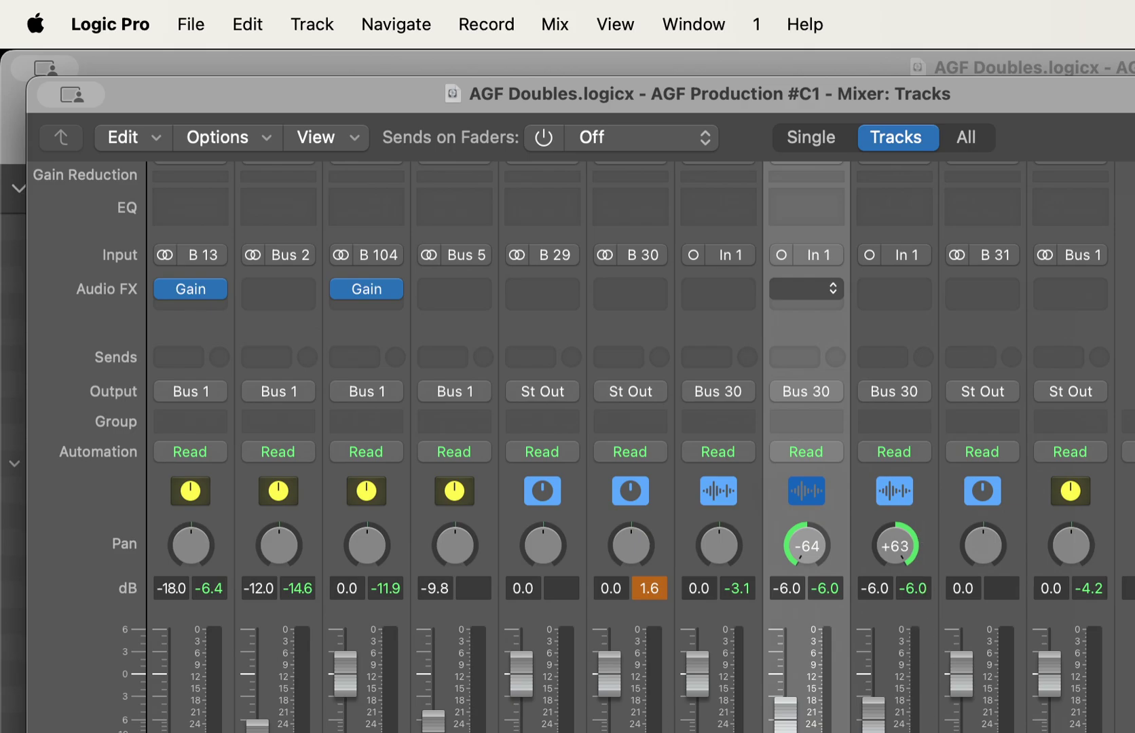
left_click(807, 289)
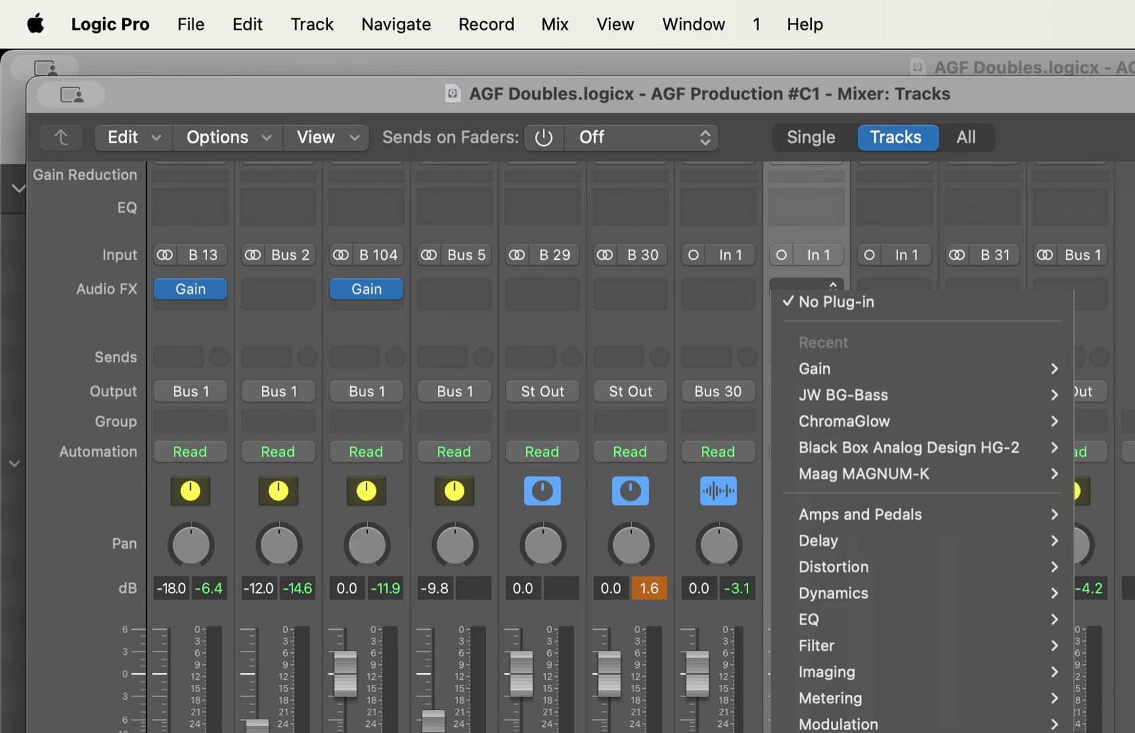
left_click(1097, 480)
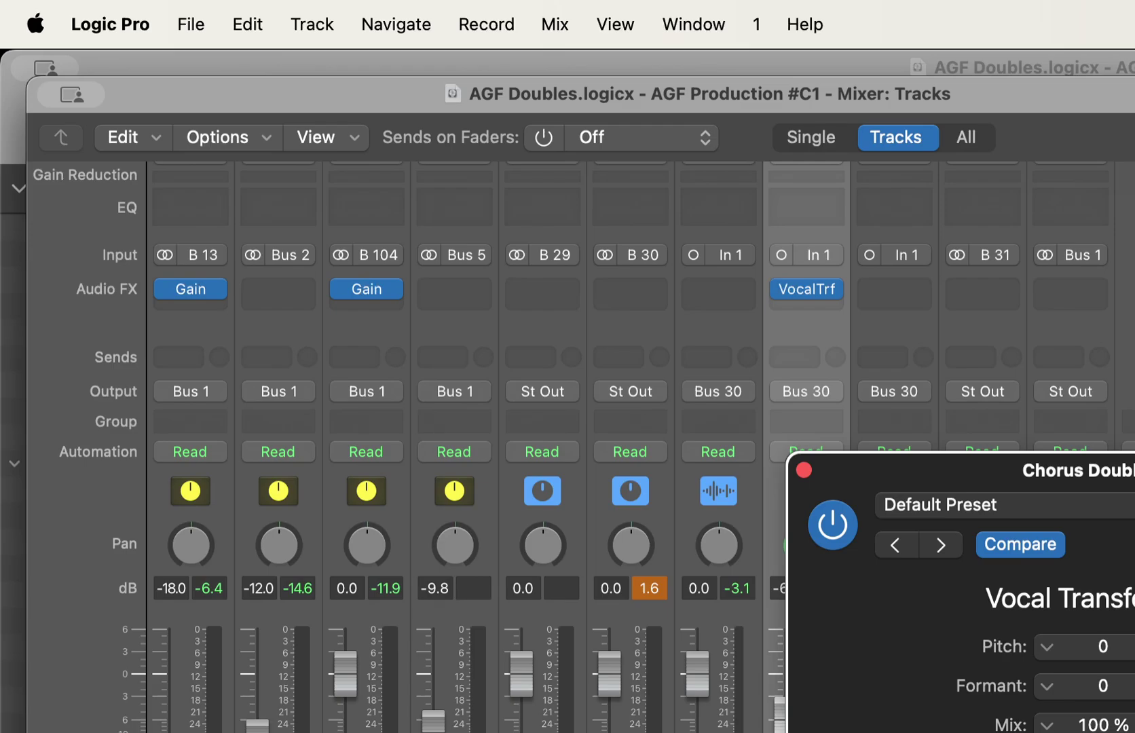
key("super+w")
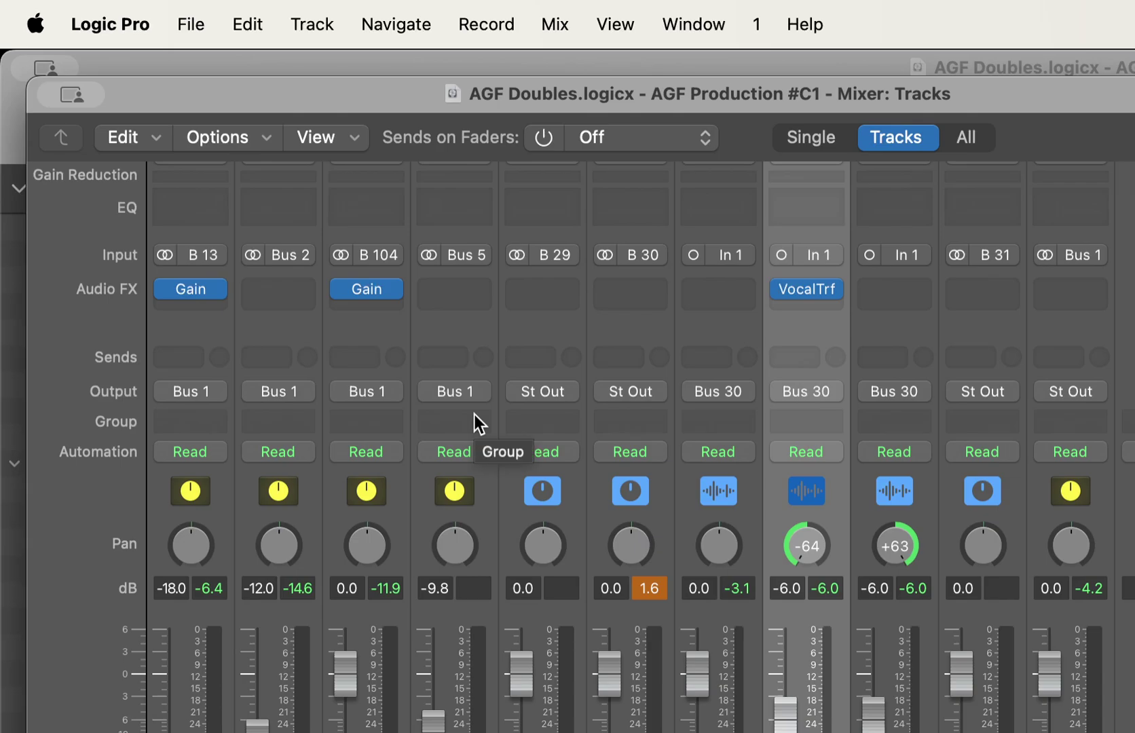
Insert Vocal Transformer on the double channel panned +63, raise its Formant value, and close the plug-in window.
left_click(895, 643)
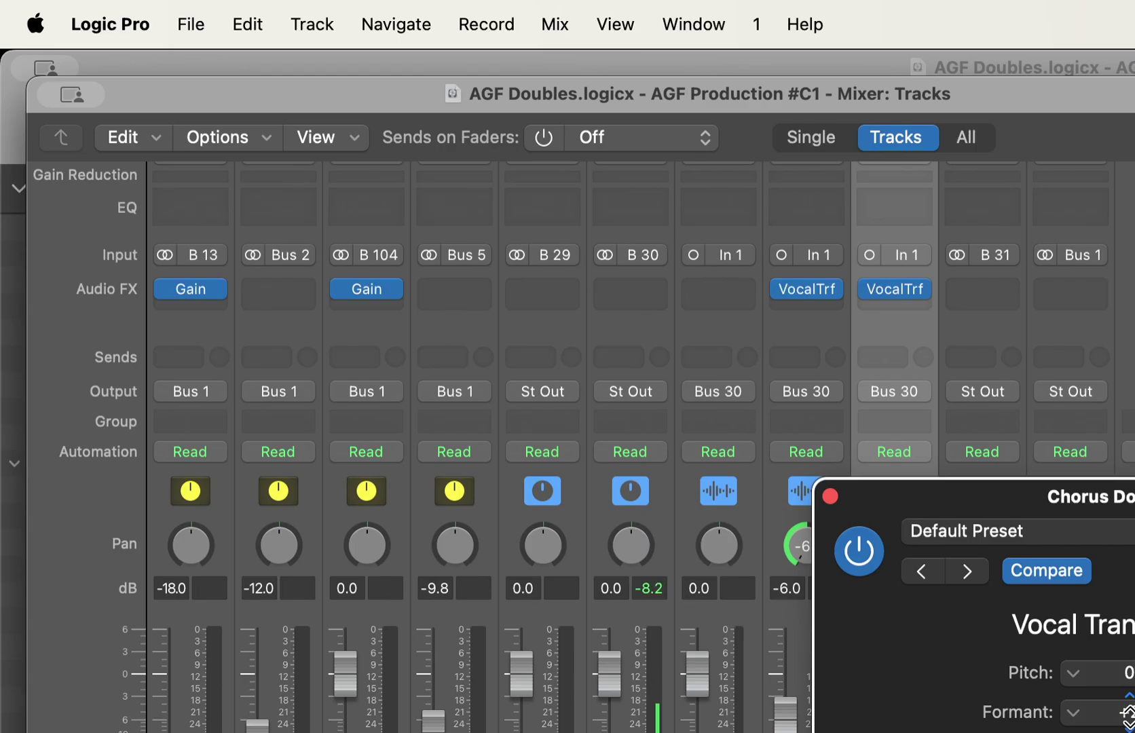
key("super+w")
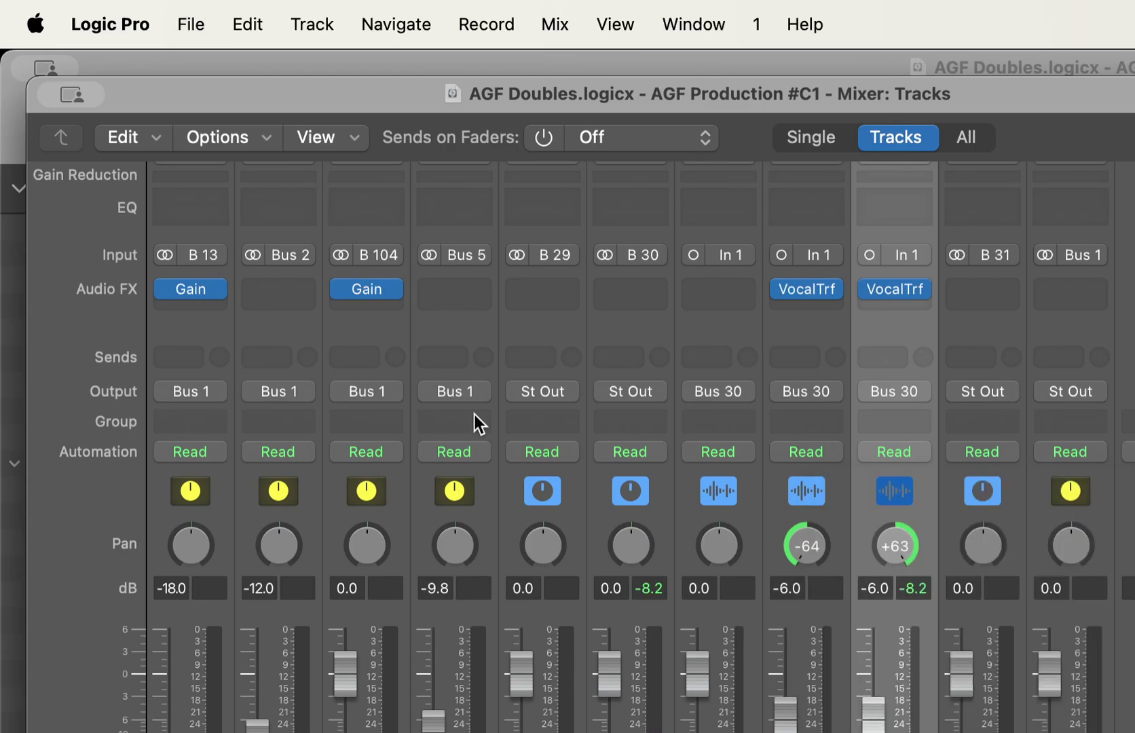
Lower the Formant value in Chorus Double 1's Vocal Transformer and close the plug-in and Mixer windows.
left_click(986, 651)
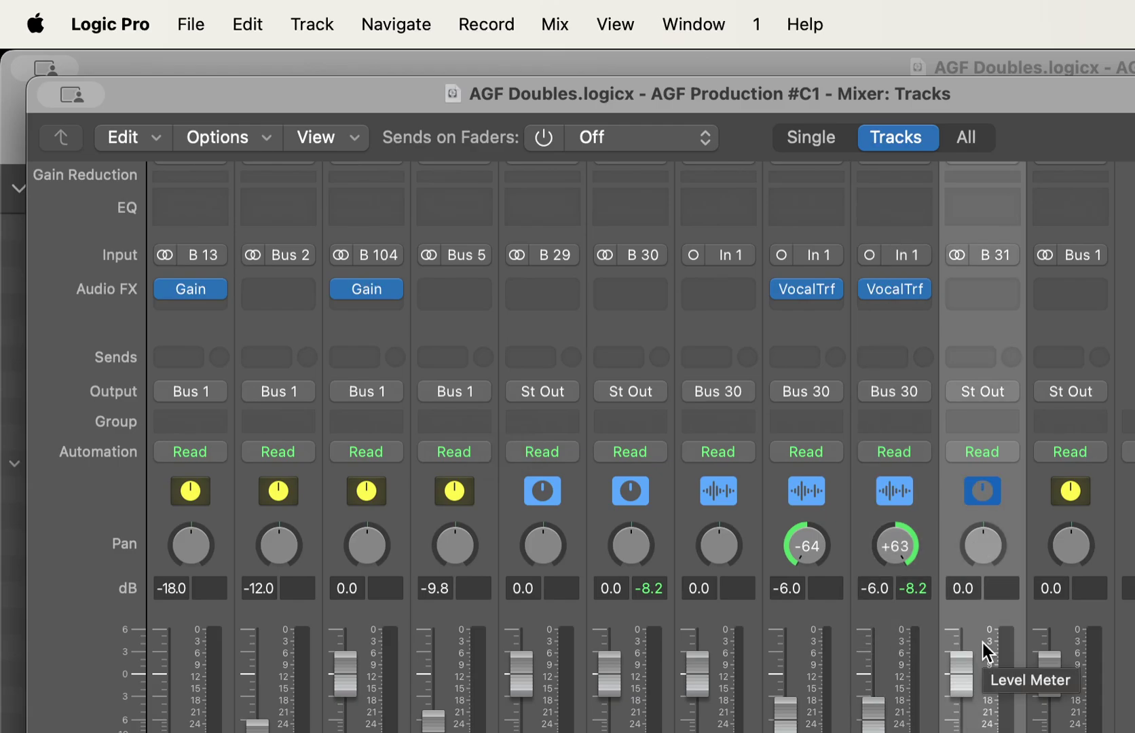
left_click(894, 645)
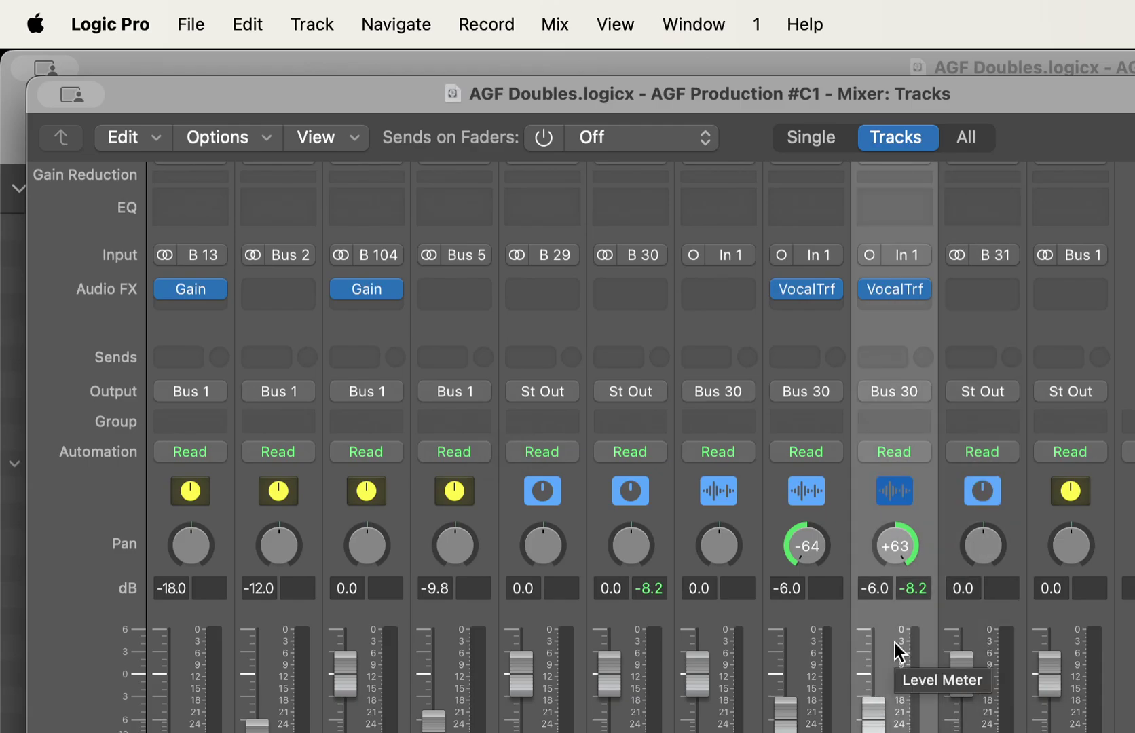
left_click(805, 645)
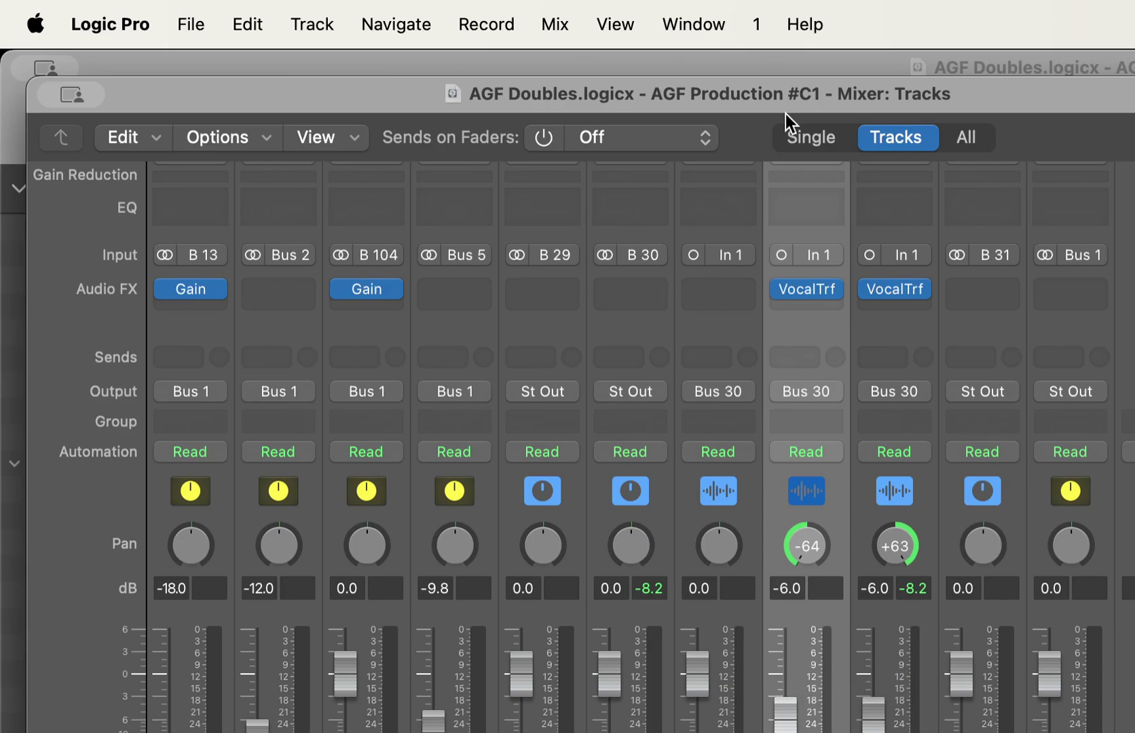
left_click(811, 299)
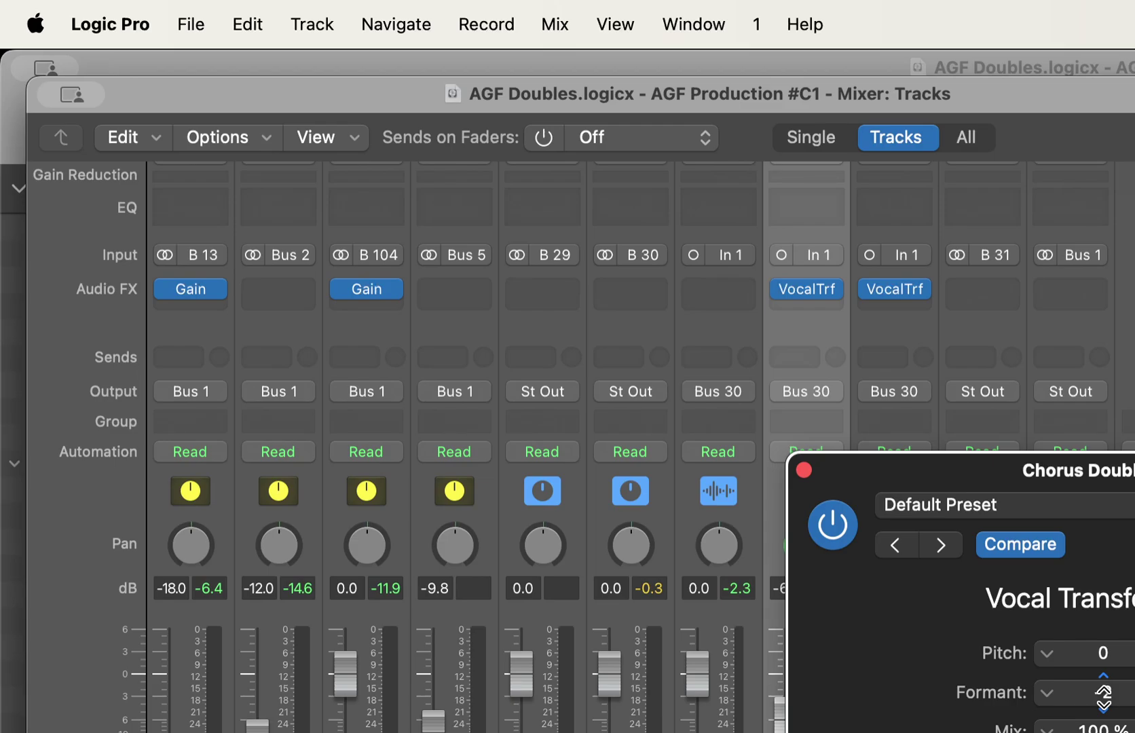
left_click_drag(1103, 693, 1104, 702)
key("super+w")
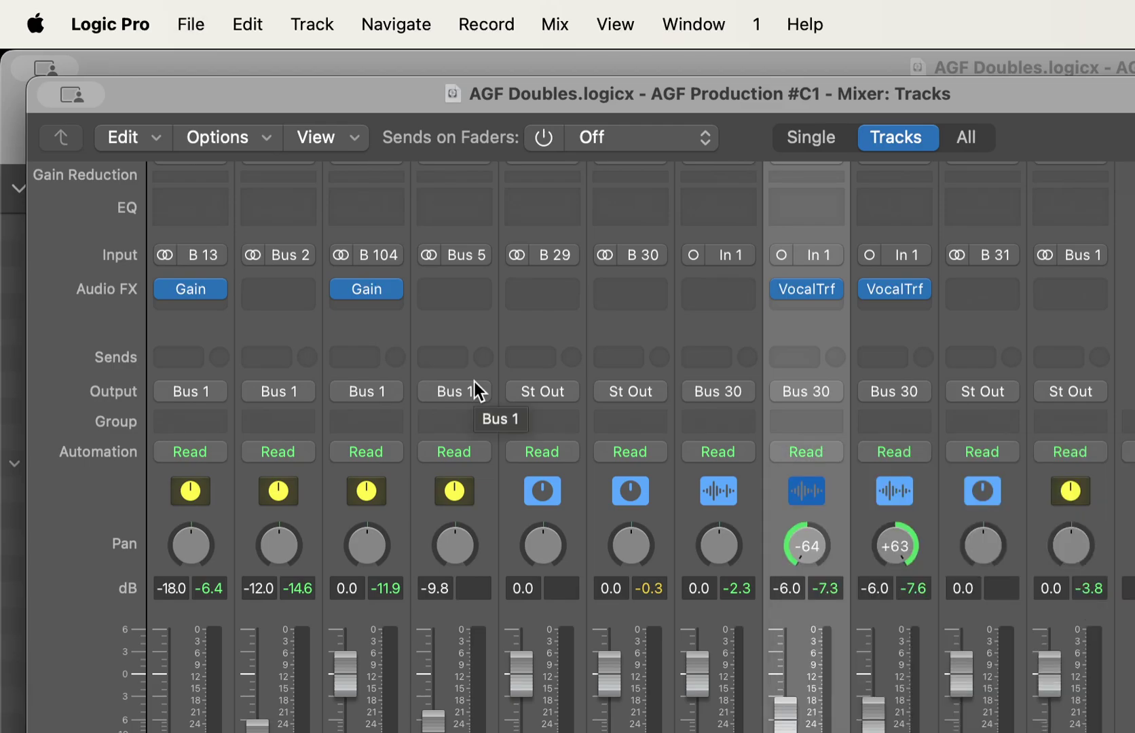
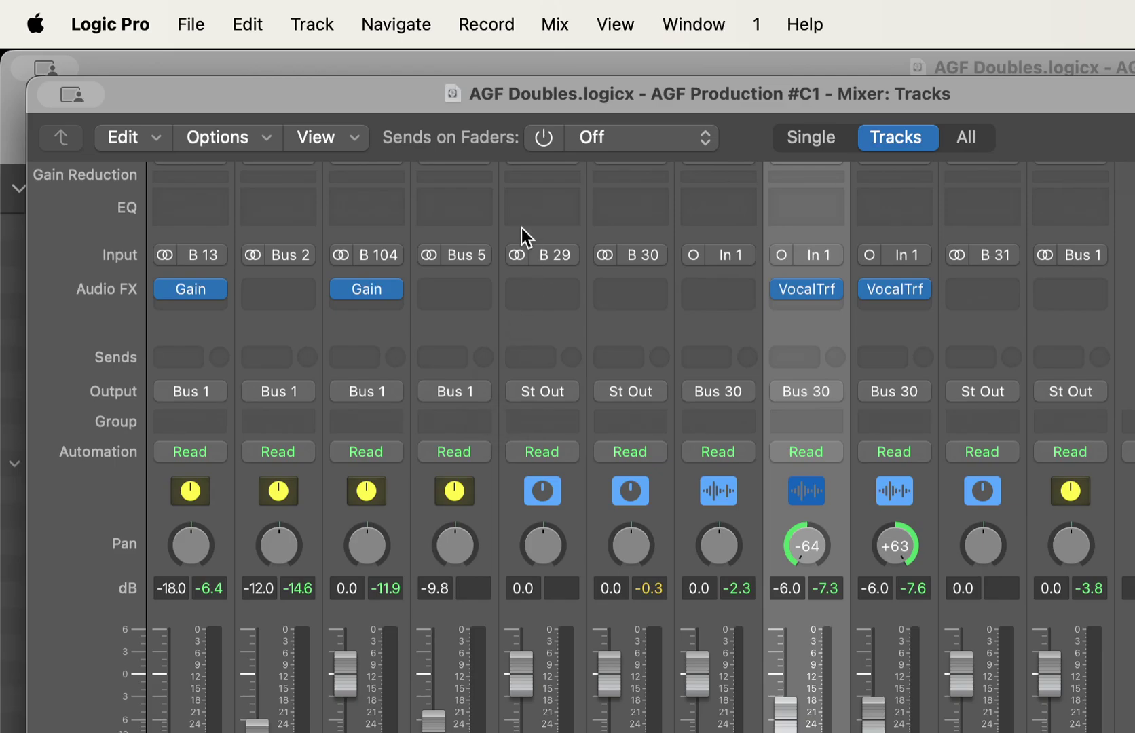
key("super+w")
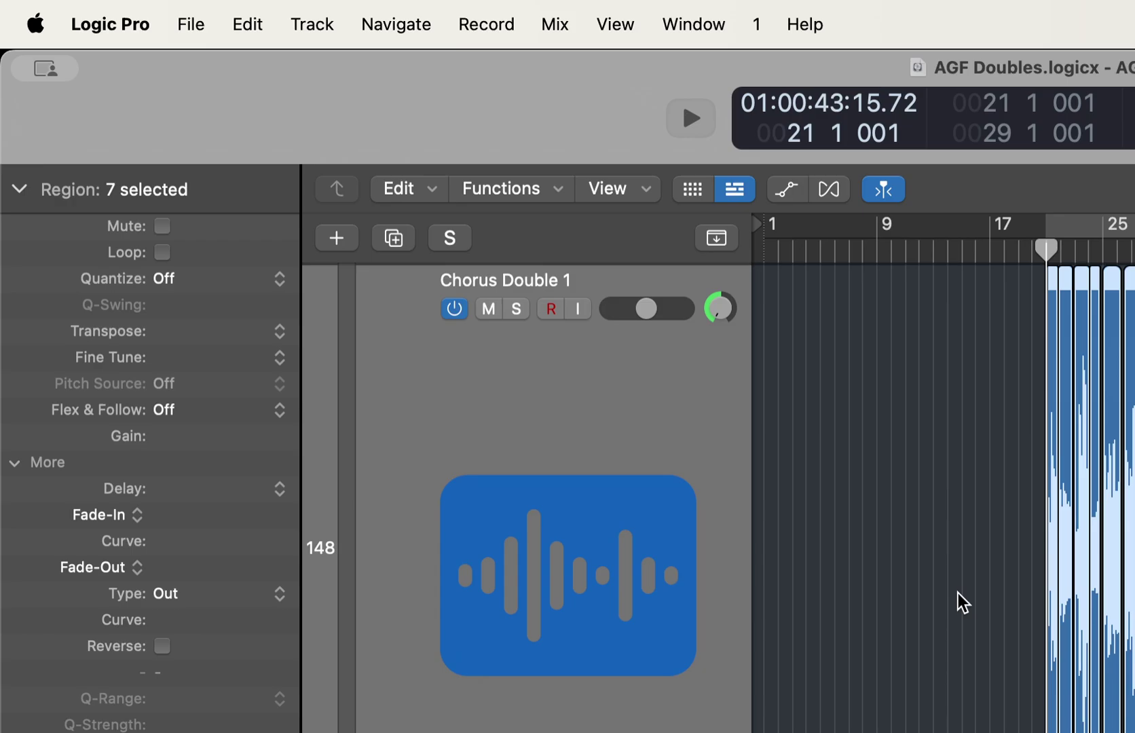
scroll(962, 602, "up", 3)
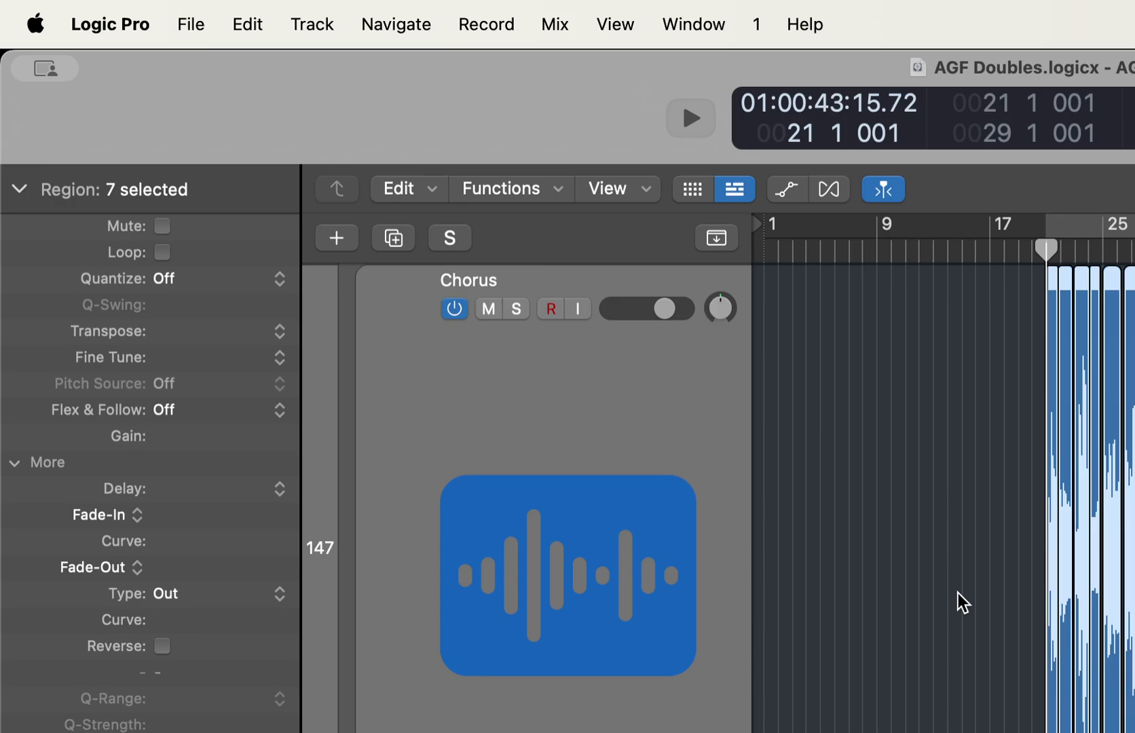
scroll(963, 602, "down", 3)
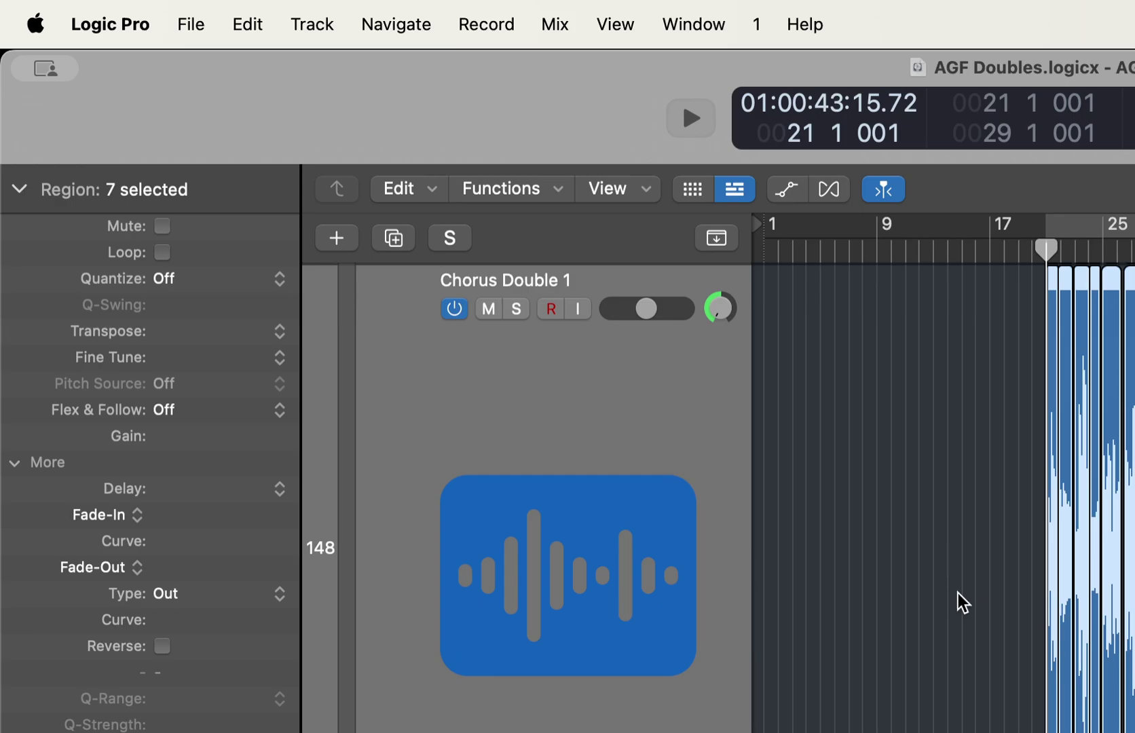
scroll(963, 602, "down", 2)
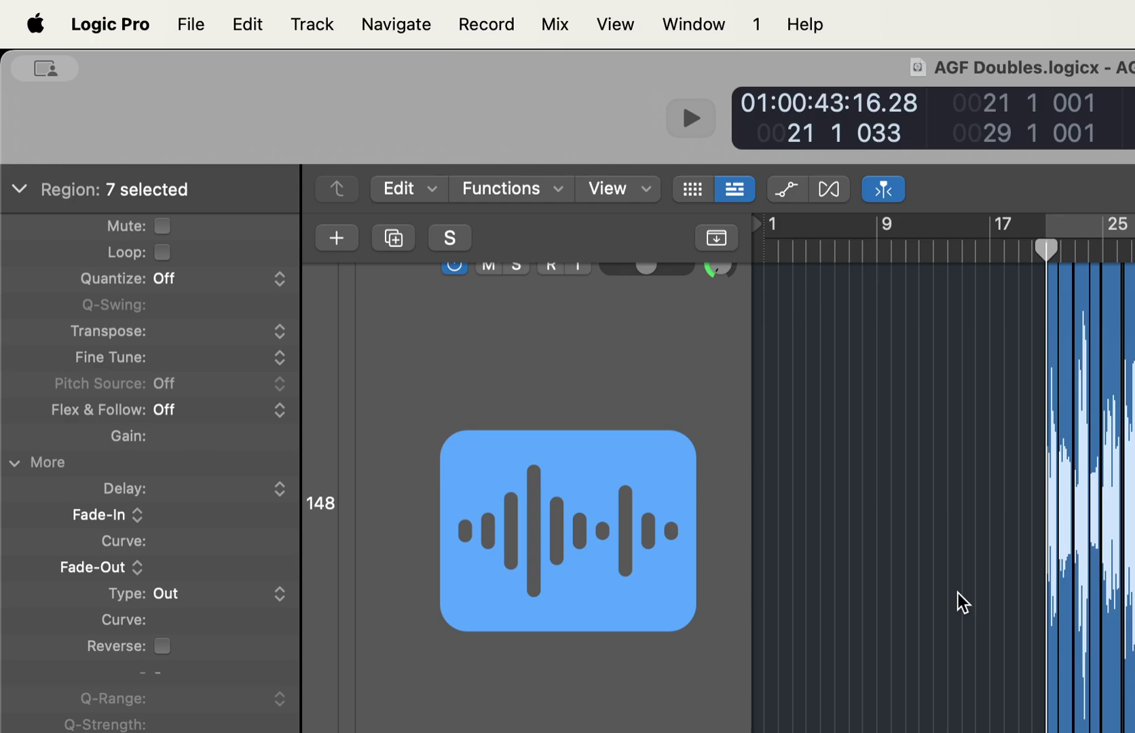
scroll(963, 602, "up", 2)
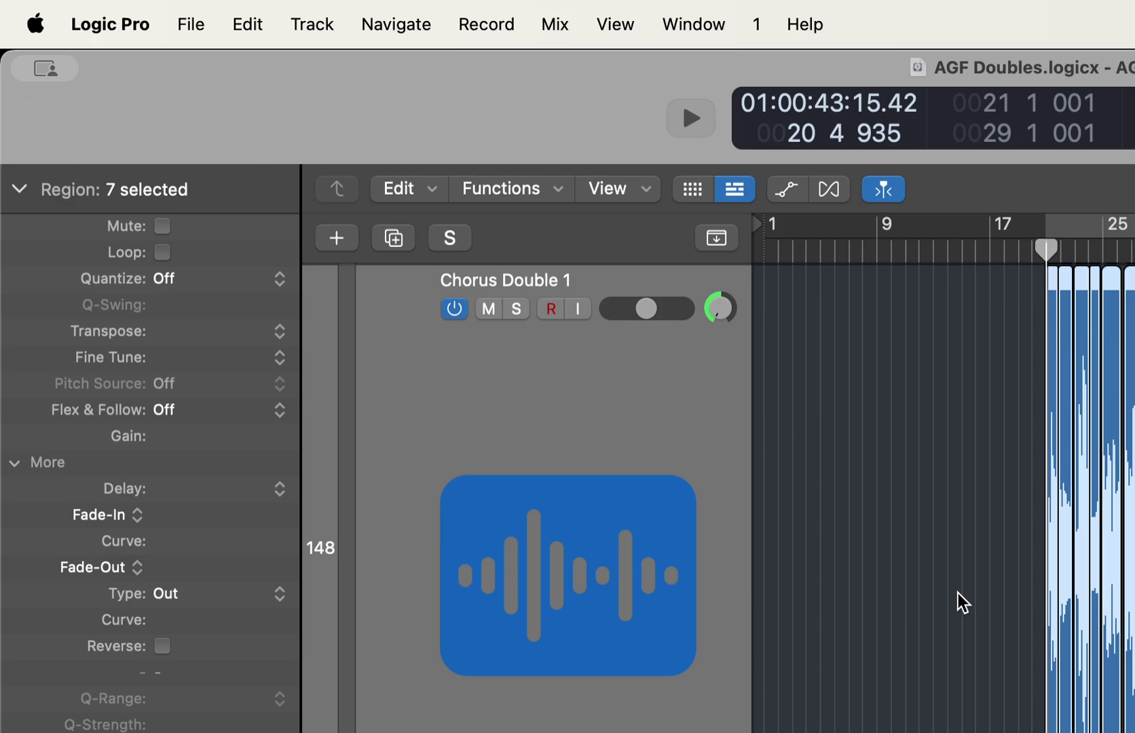
Play the chorus from bar 21 several times, stopping after each pass, to listen to the formant-shifted doubles with the lead.
key("space")
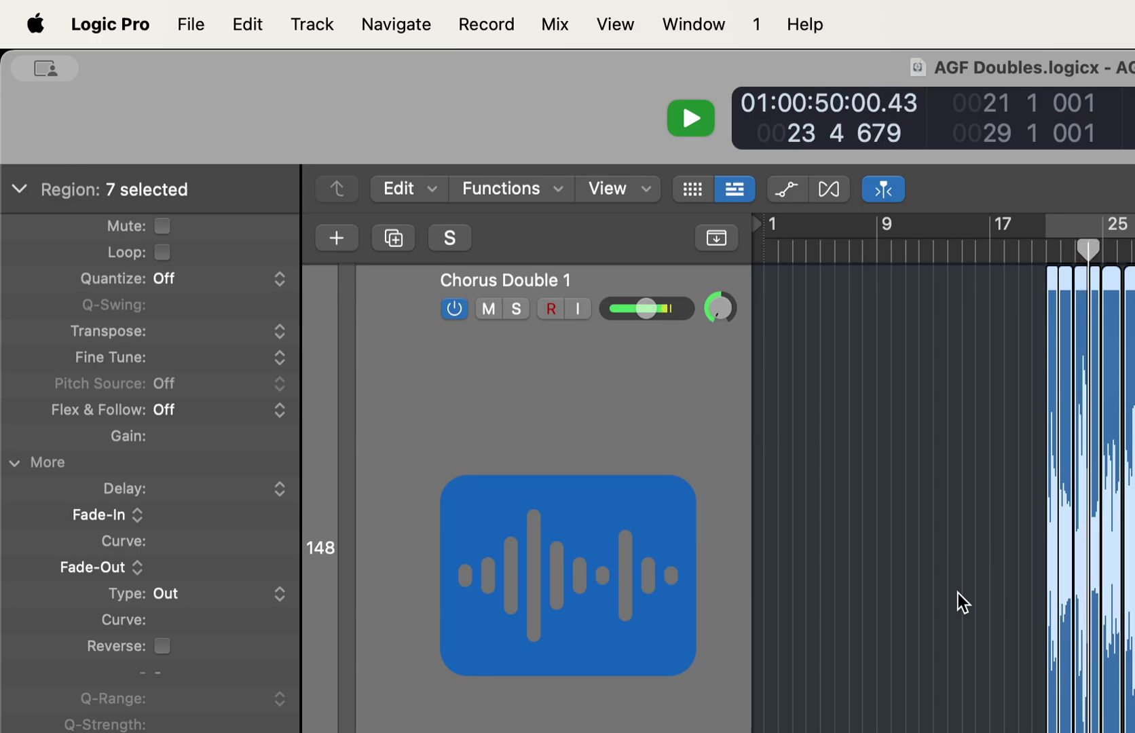
key("space")
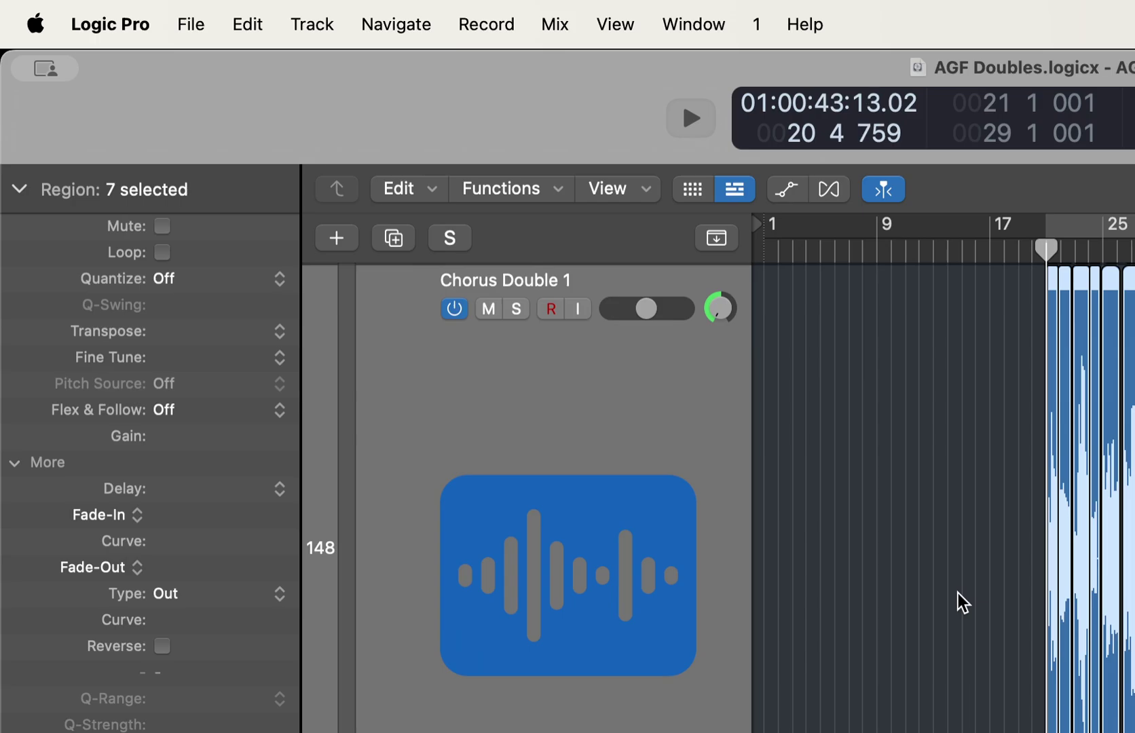
scroll(962, 602, "down", 2)
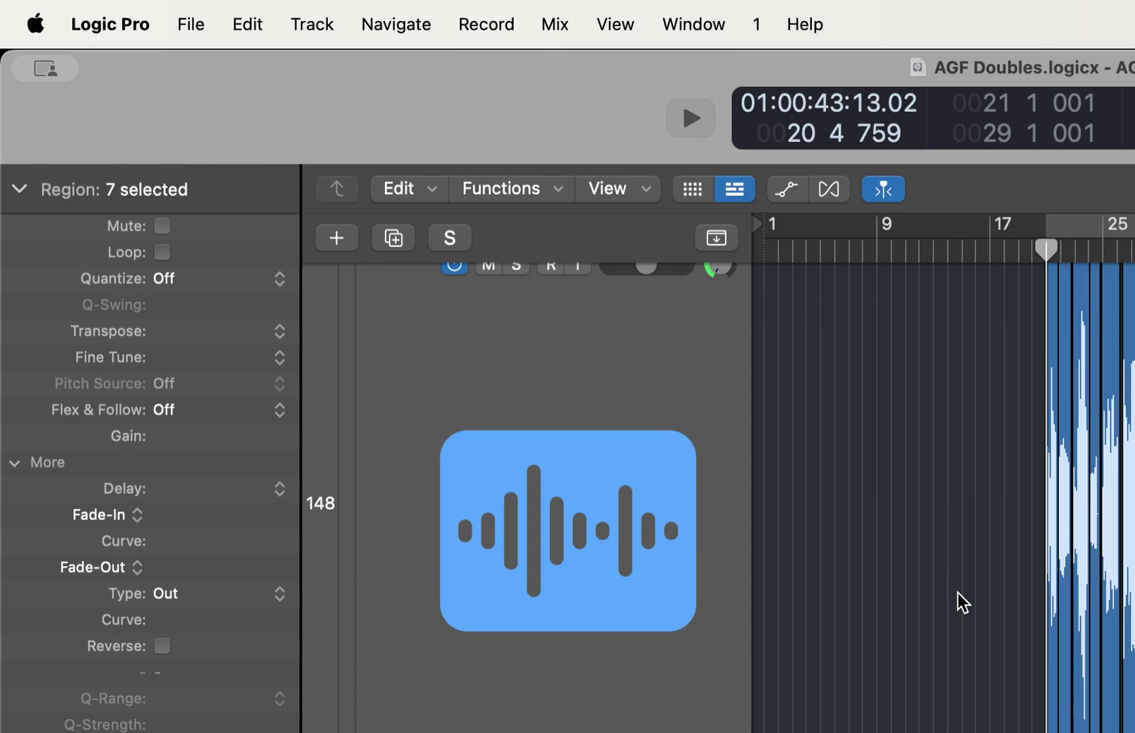
scroll(962, 602, "up", 2)
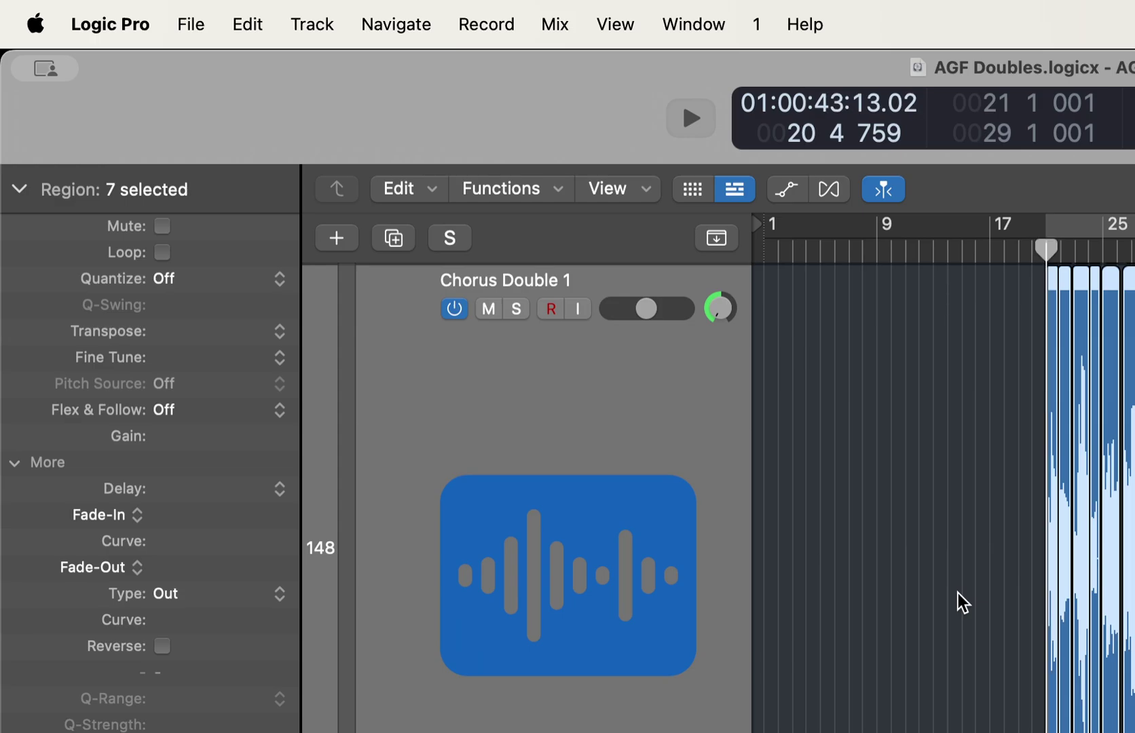
key("space")
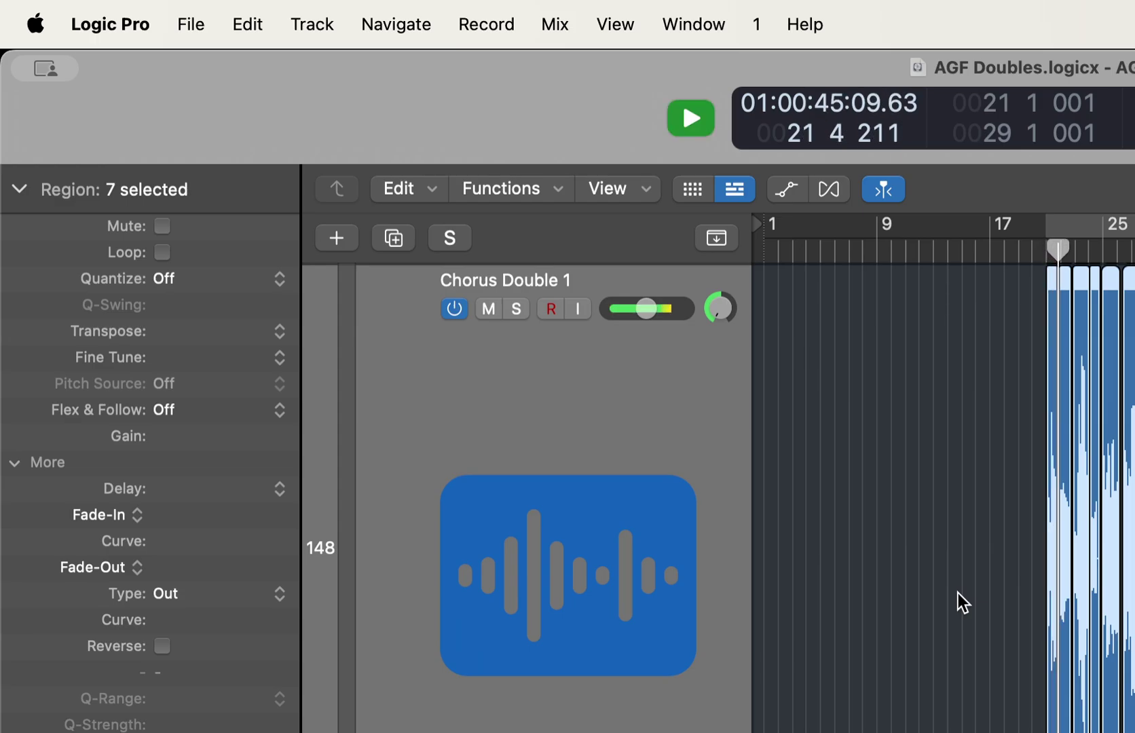
key("space")
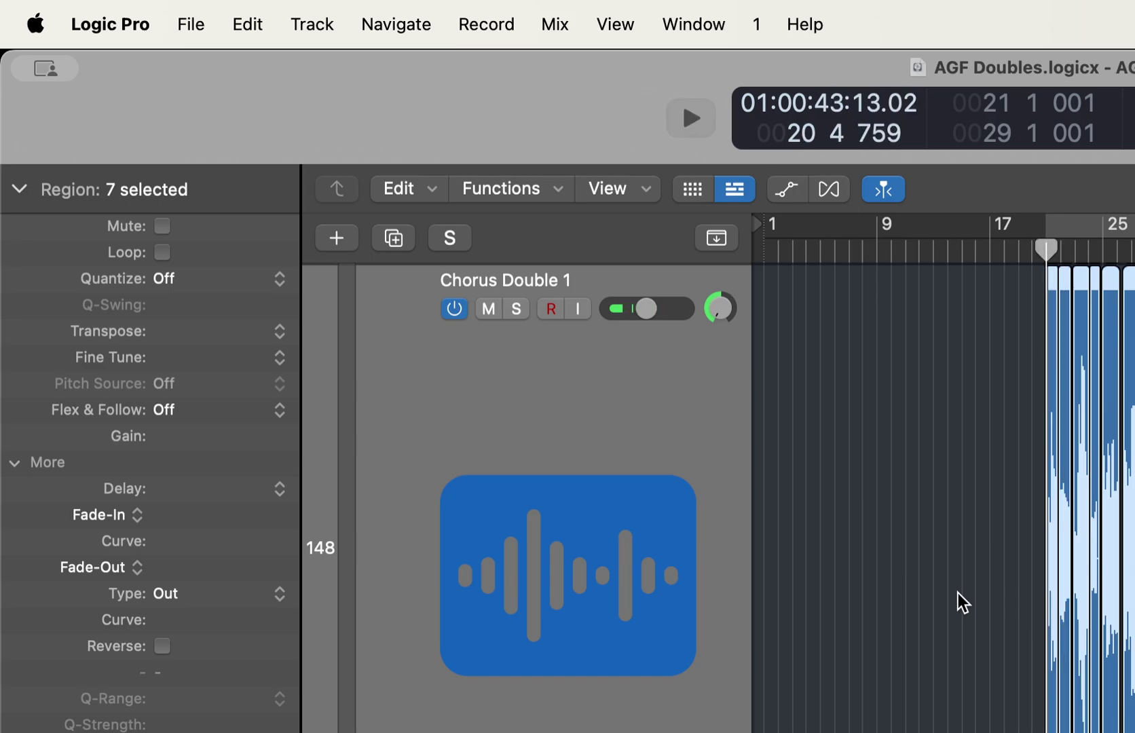
key("space")
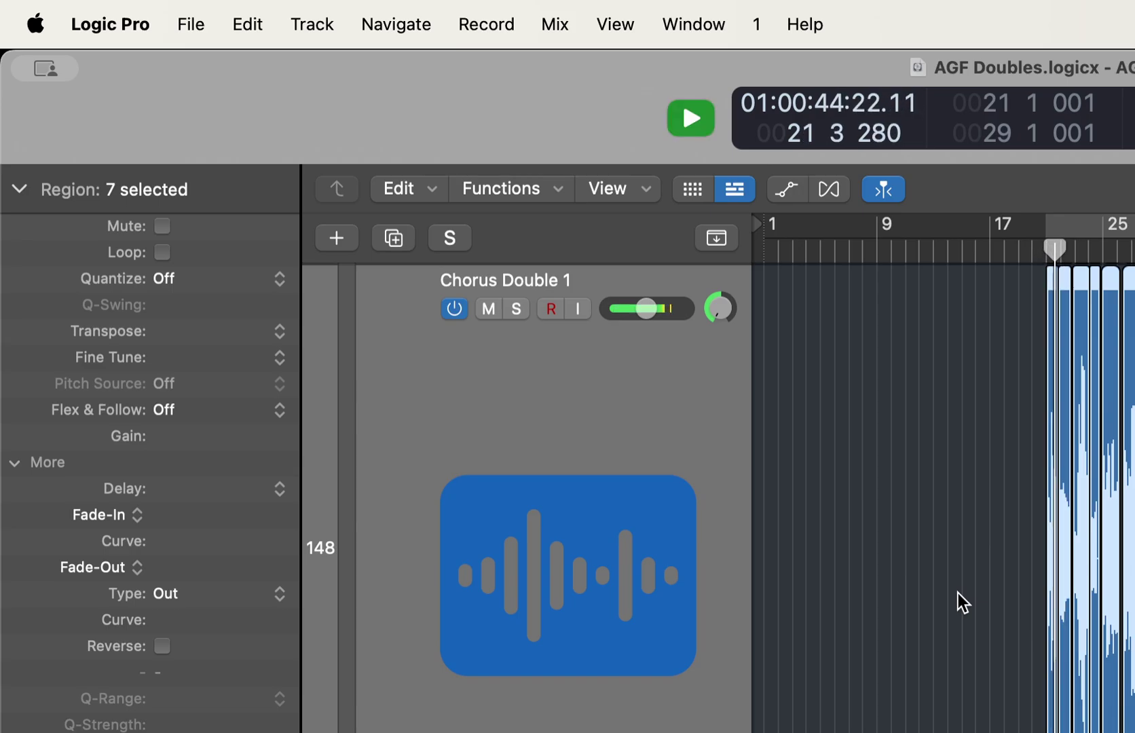
key("space")
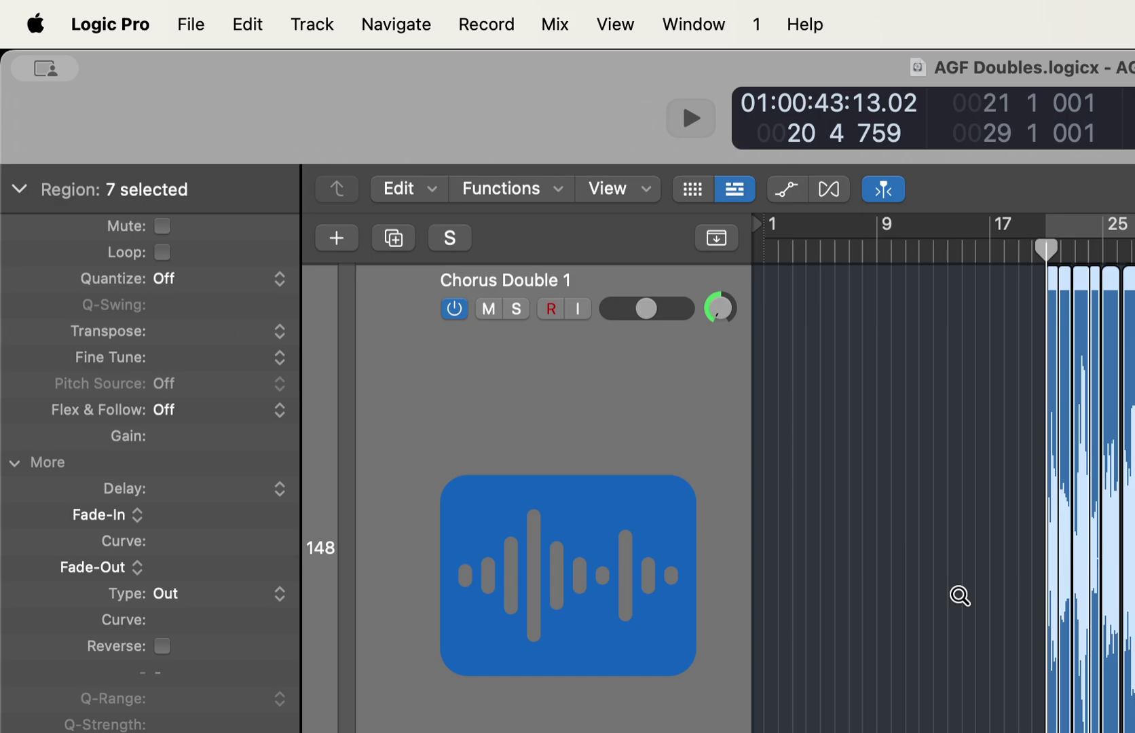
scroll(961, 599, "down", 1)
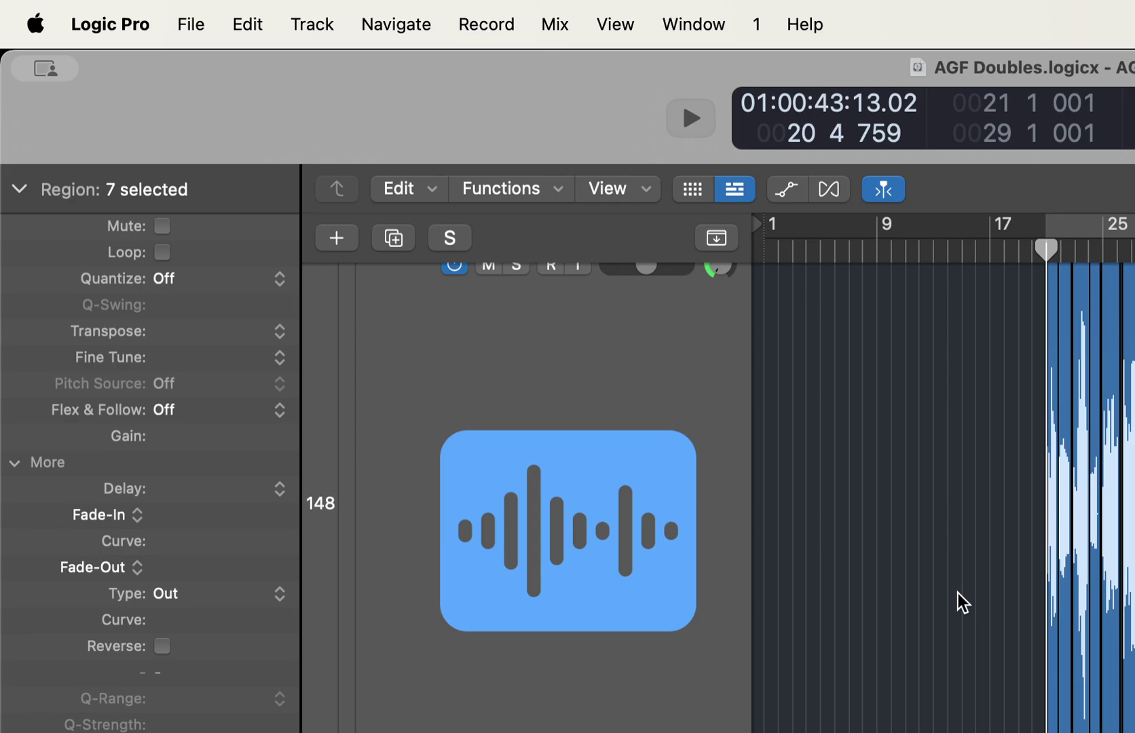
scroll(962, 603, "up", 1)
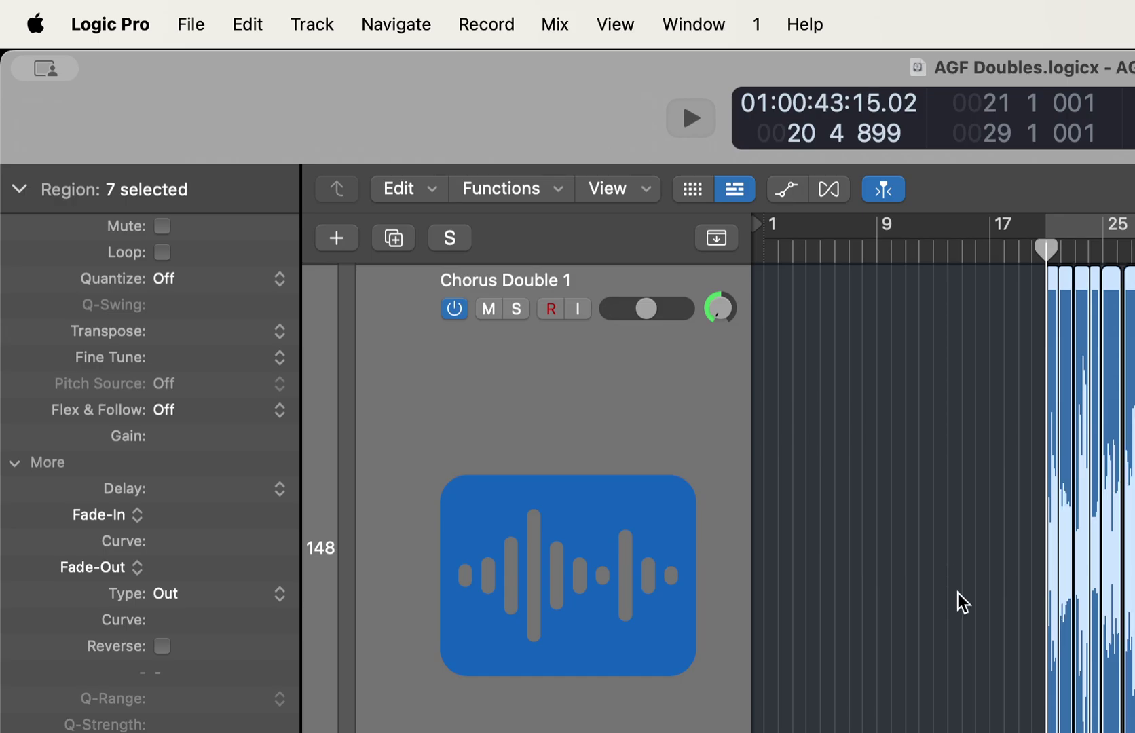
key("space")
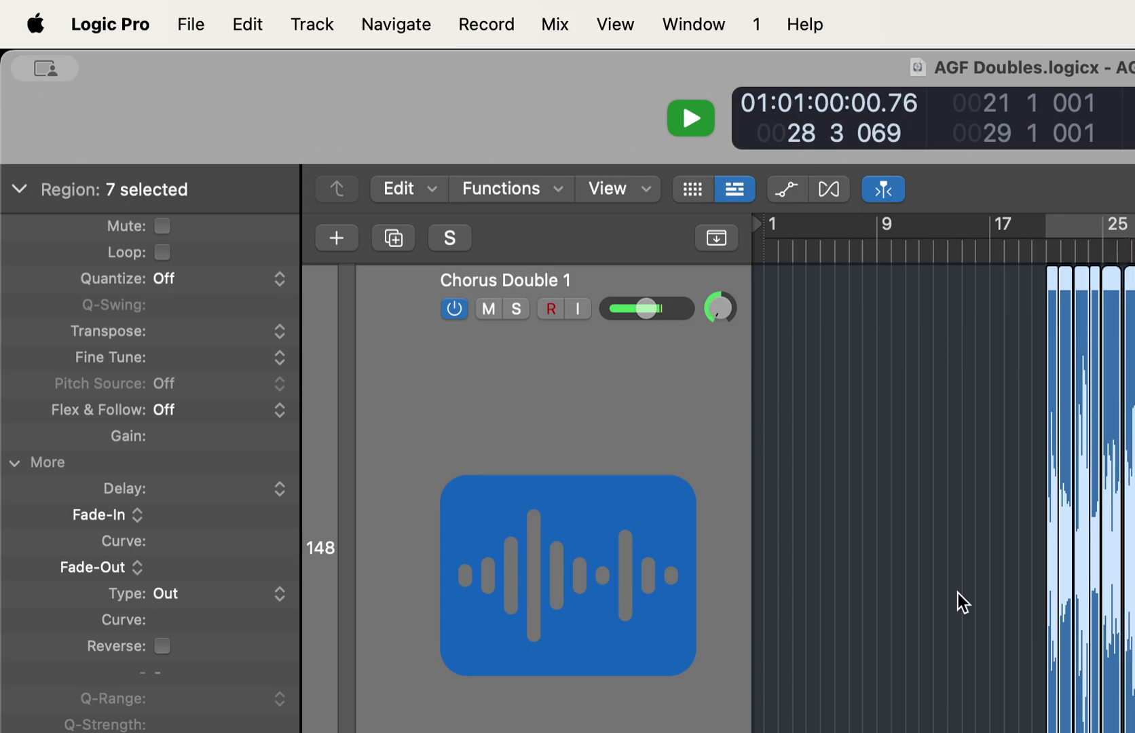
key("space")
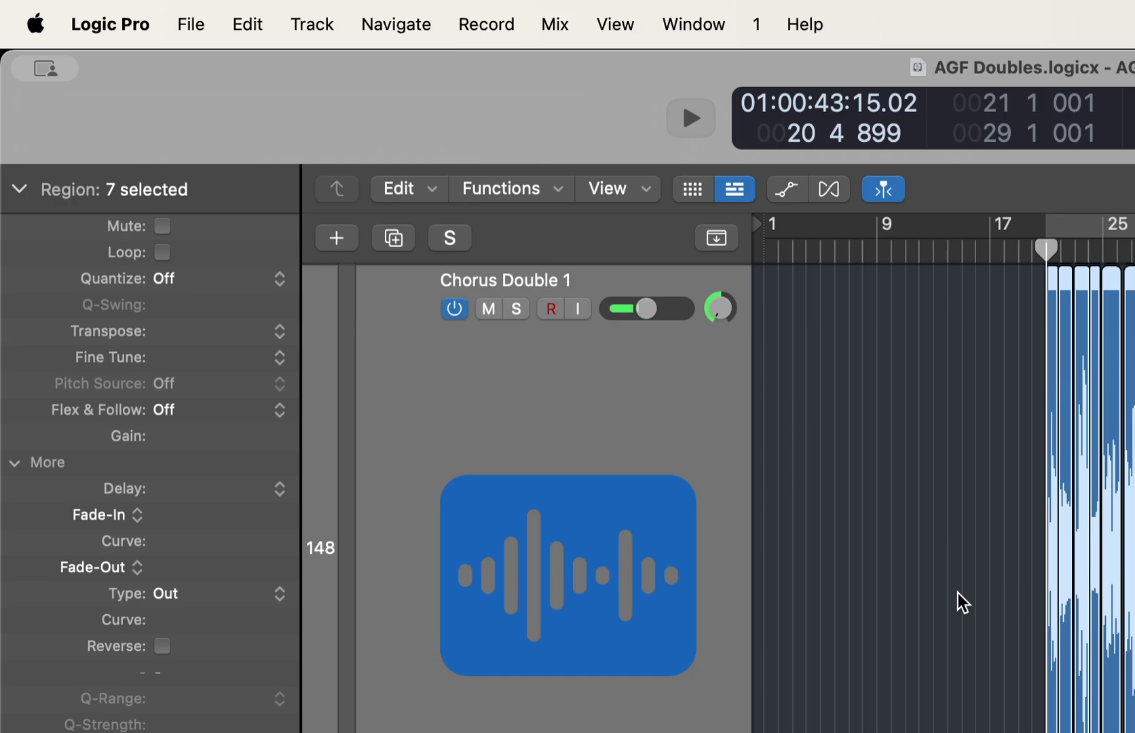
Swap the mute from the Chorus Vocals stack to the Chorus Vocals FD stack, and play the chorus from bar 21 for comparison.
key("Up")
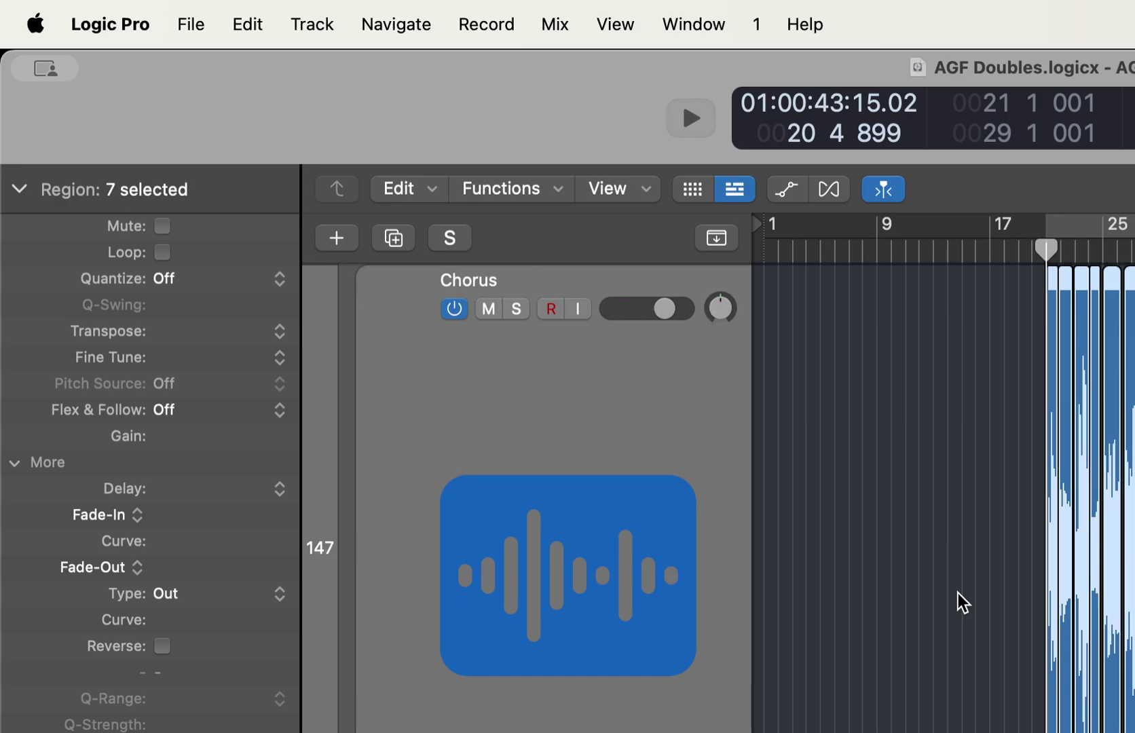
key("Up")
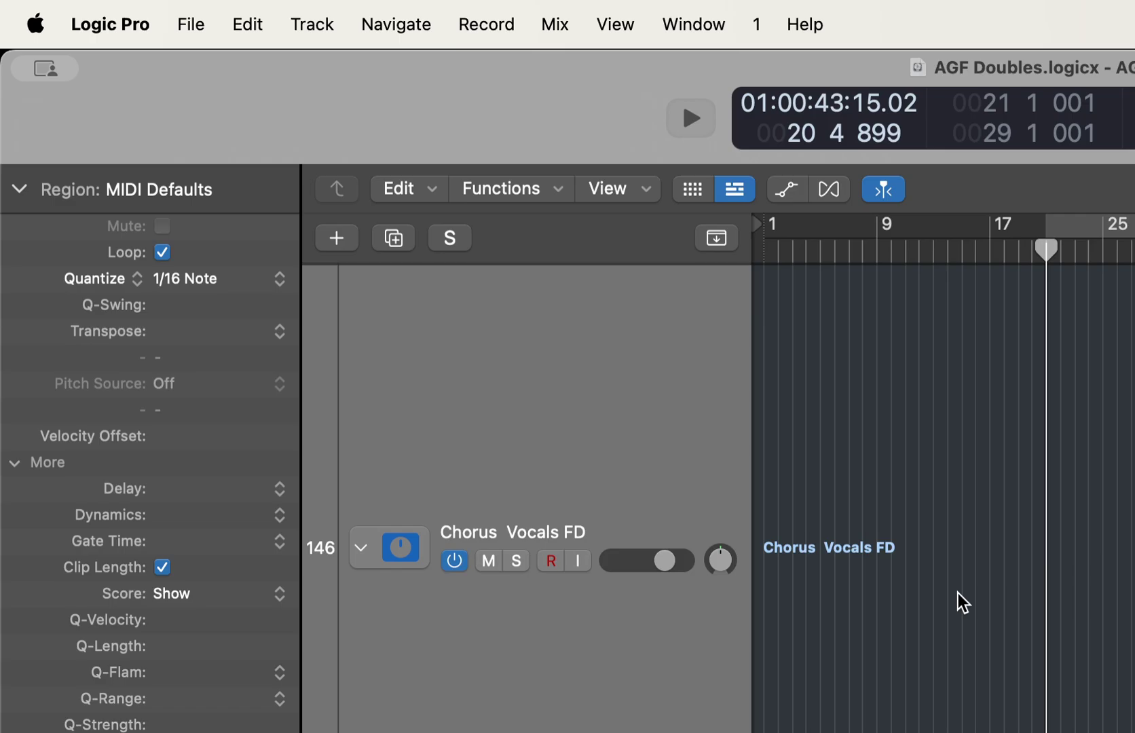
key("ctrl+m")
key("Up")
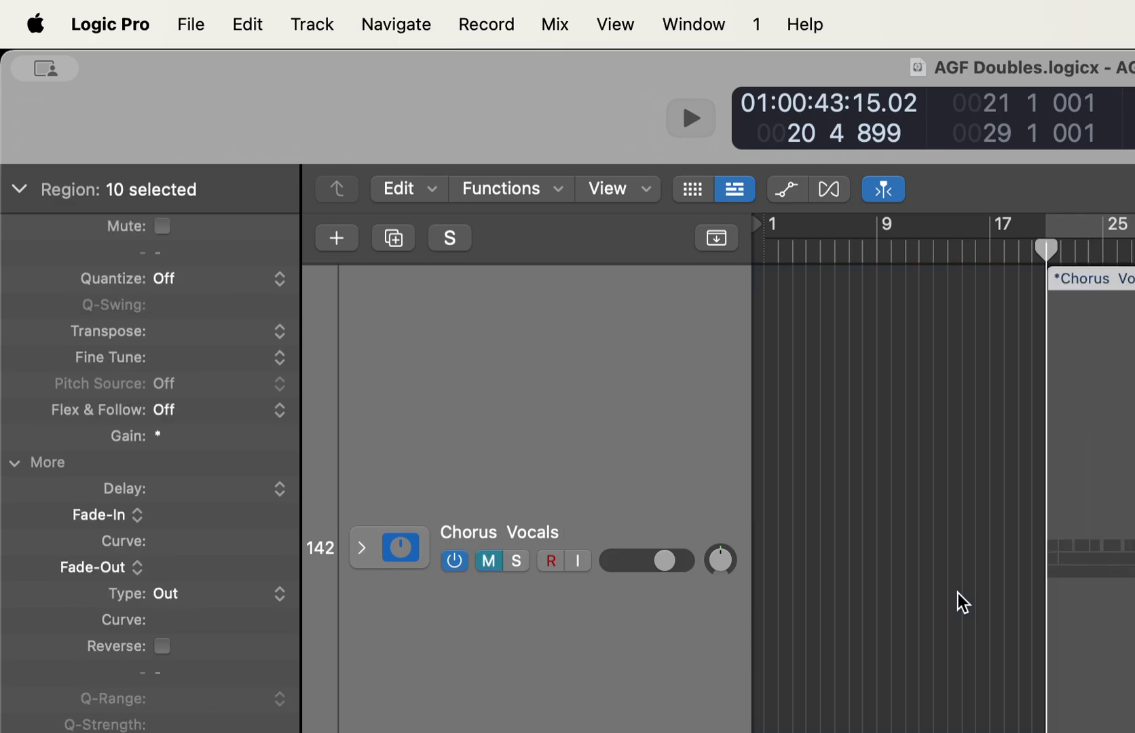
key("ctrl+m")
key("space")
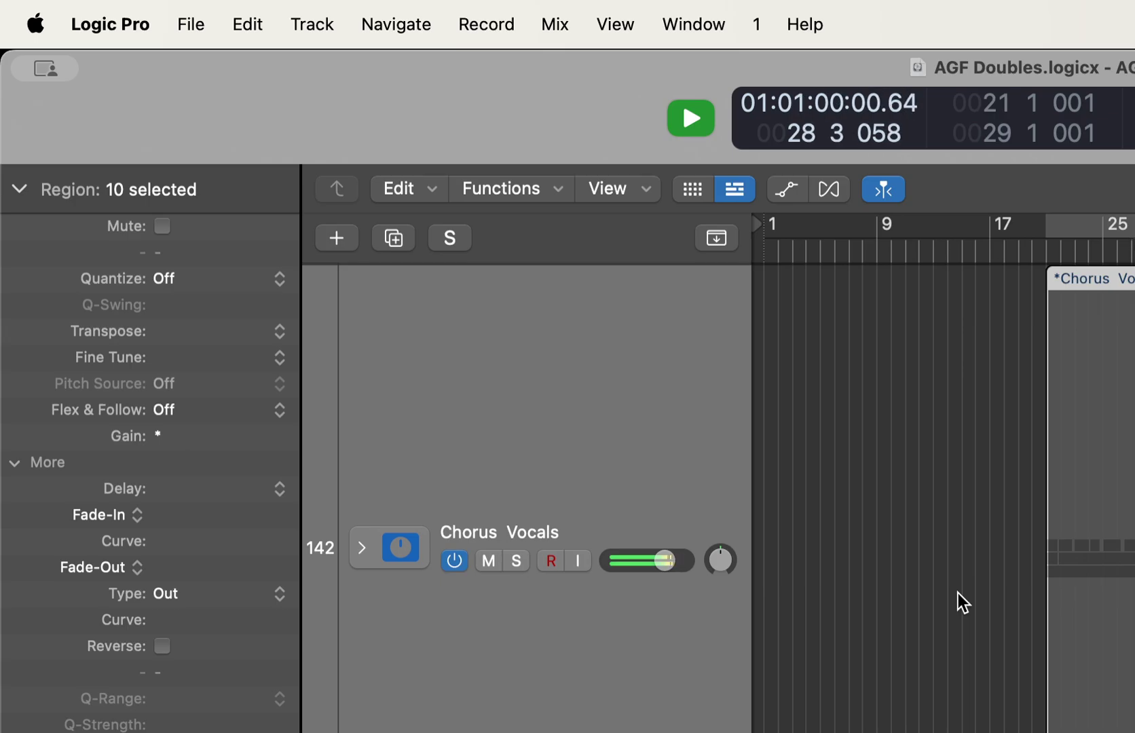
key("space")
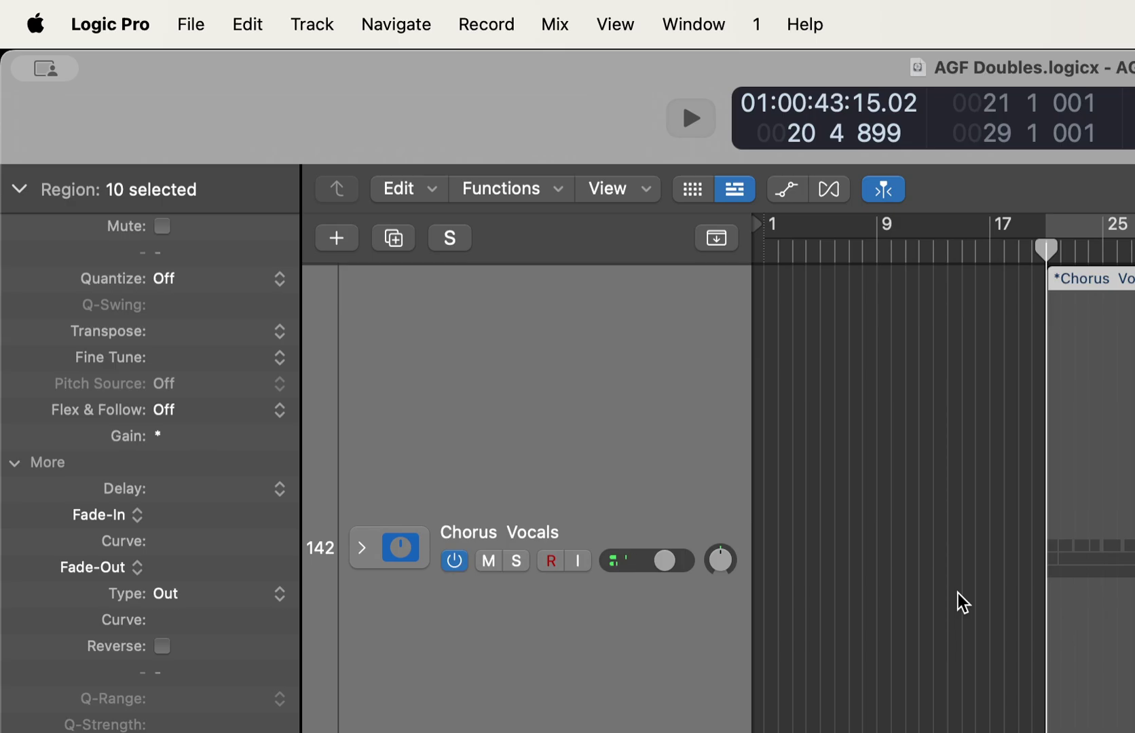
Mute the Chorus Vocals stack with its regions deselected, and play the chorus from bar 21 before stopping.
key("ctrl+m")
left_click(963, 602)
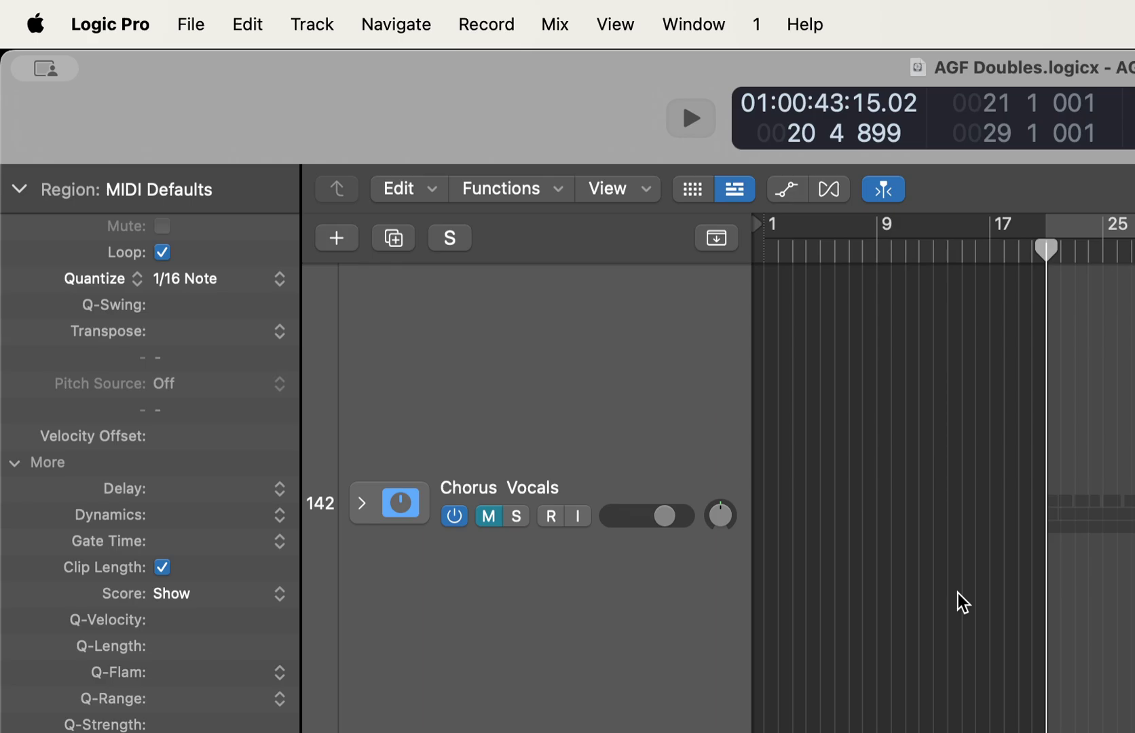
key("space")
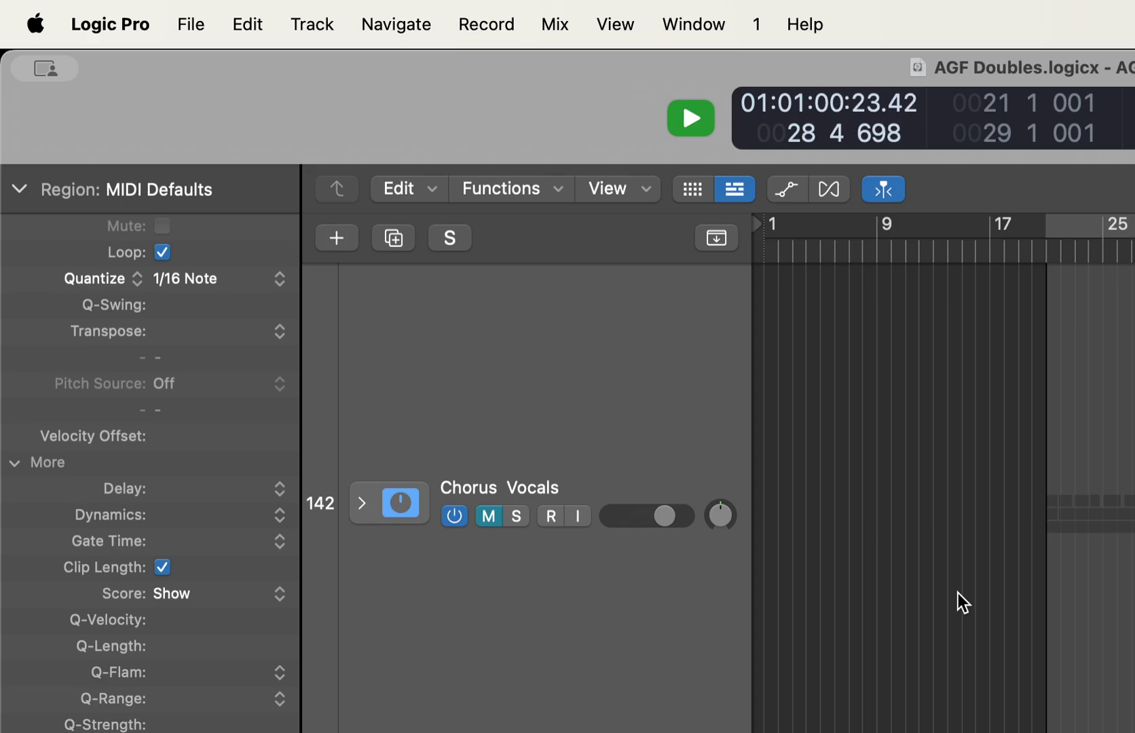
key("space")
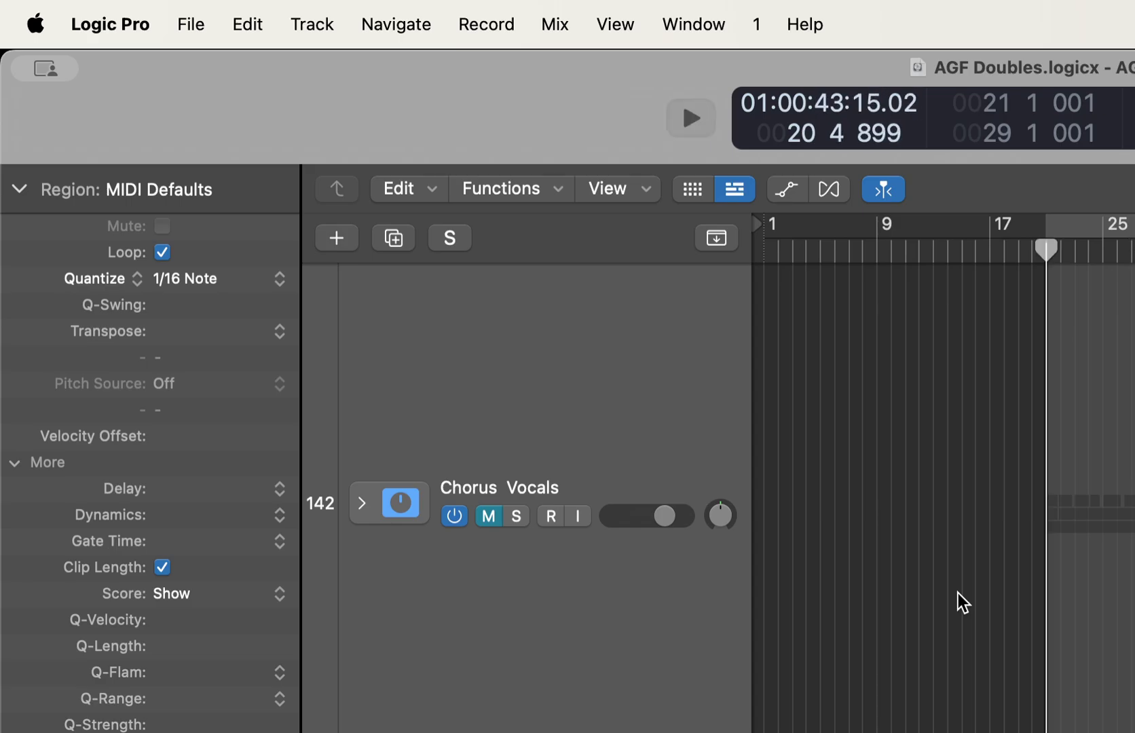